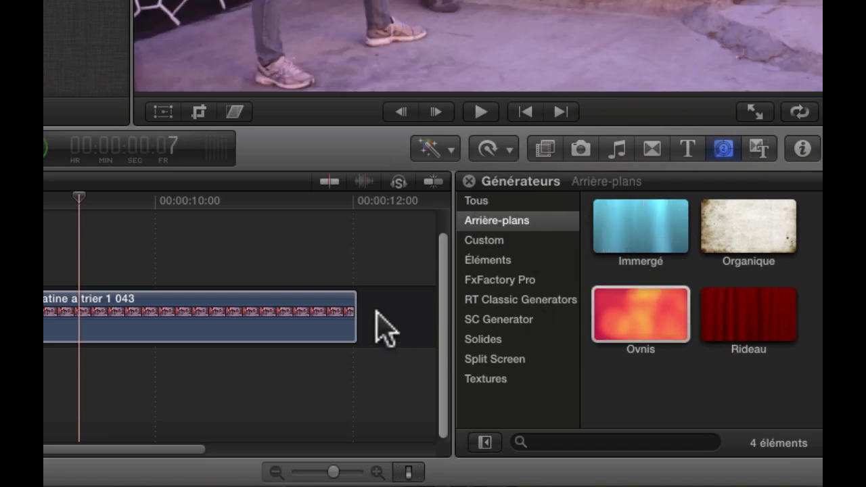
Play the start of the photo clip "amerique latine a trier 1 043" and park the playhead at 00:00:08:05
scroll(490, 406, "right", 5)
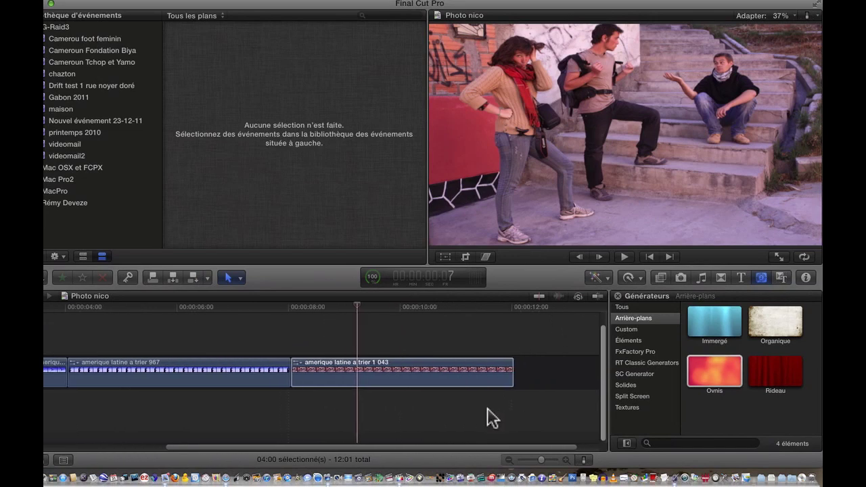
scroll(382, 368, "left", 1)
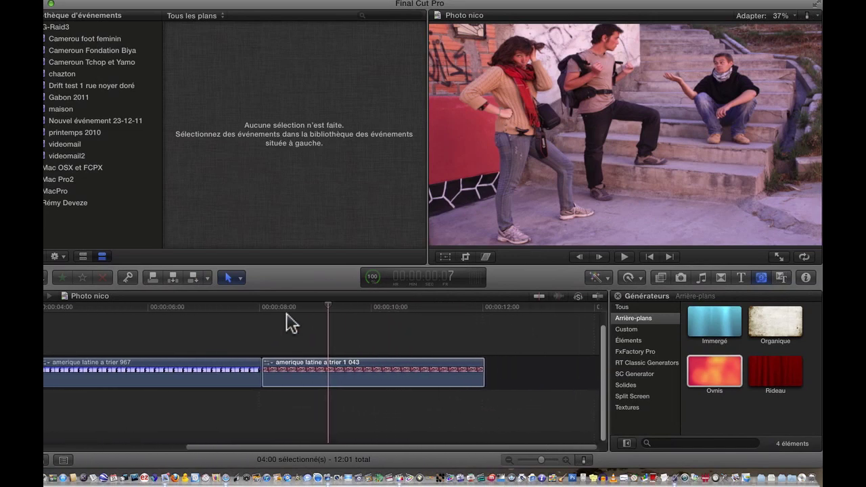
left_click_drag(243, 308, 203, 325)
key("space")
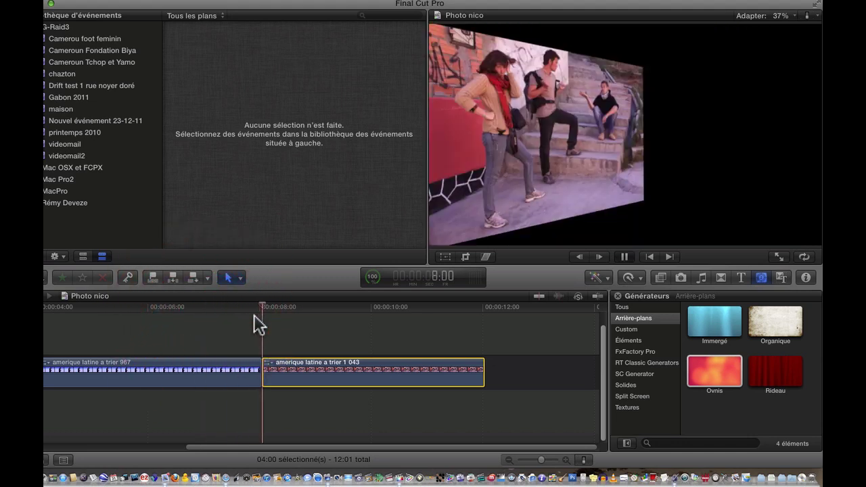
key("space")
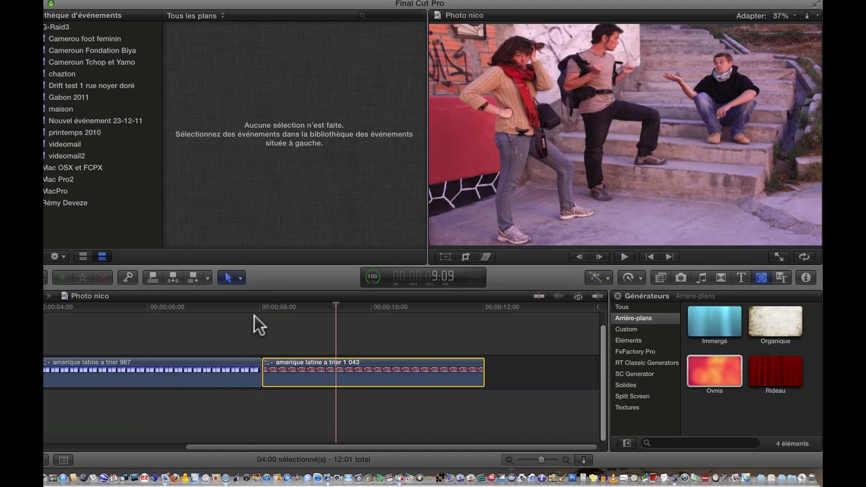
left_click_drag(264, 309, 271, 307)
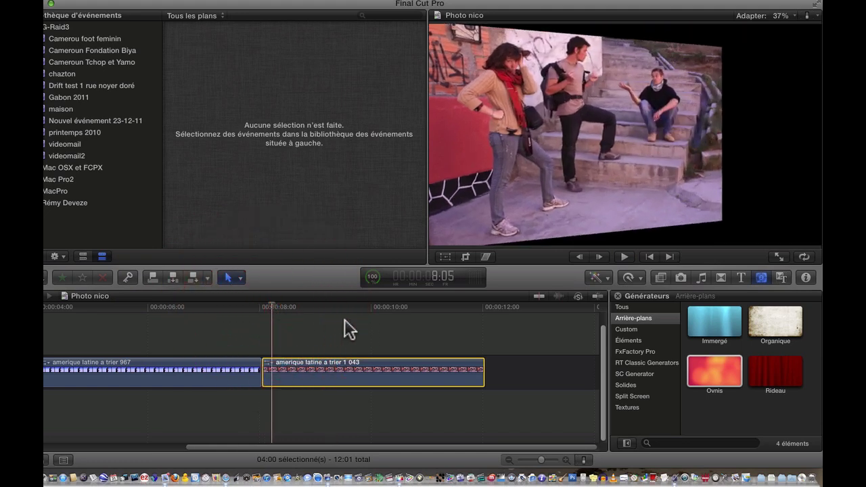
Append the Ovnis background generator after the last photo clip and connect that photo clip above it
left_click_drag(715, 372, 518, 377)
scroll(485, 426, "right", 5)
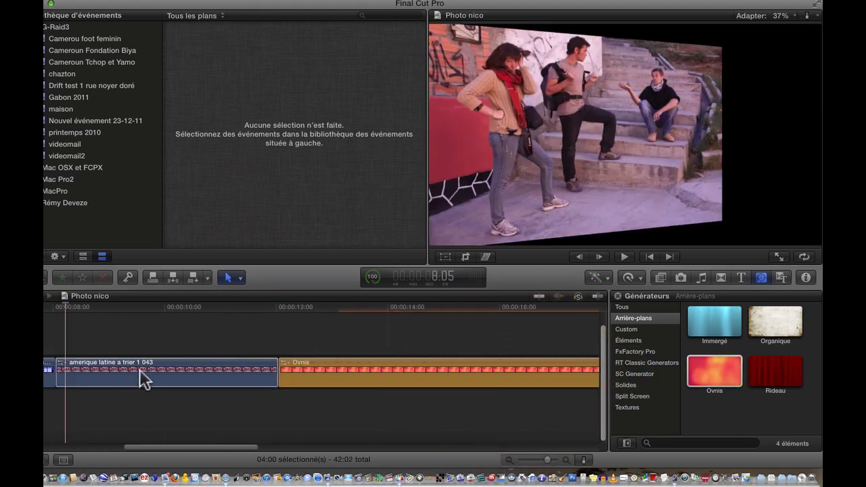
left_click_drag(139, 369, 125, 320)
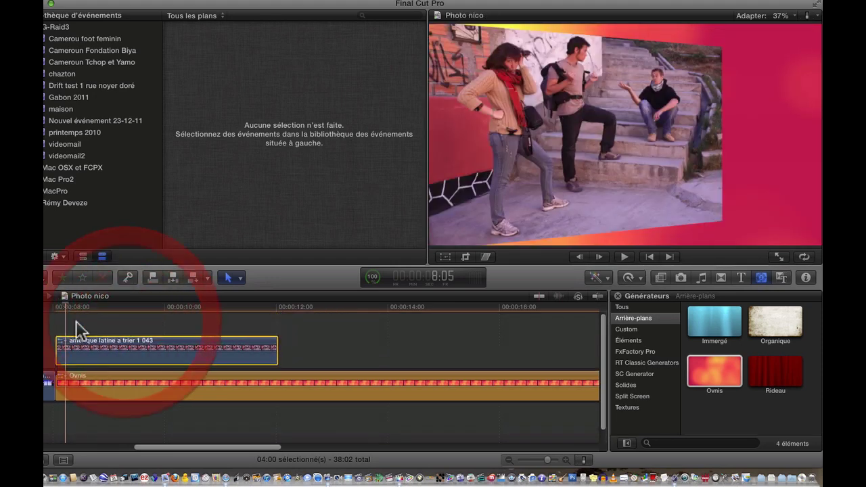
Play the section where the last photo clip starts over the Ovnis background
left_click(48, 318)
key("space")
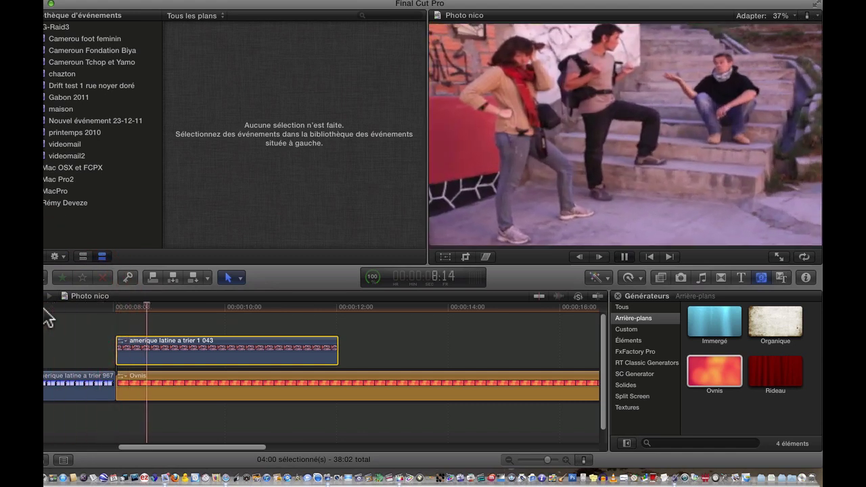
key("space")
left_click(539, 318)
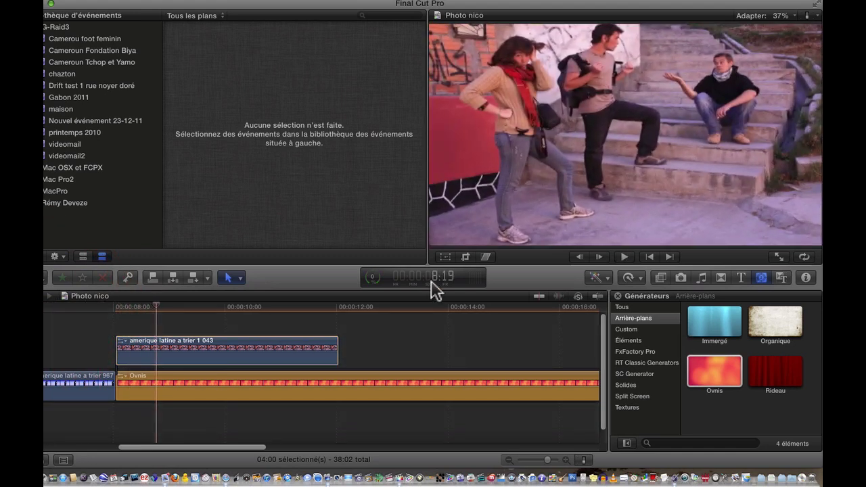
Scale the photo clip above Ovnis to 53 % and set its X position to -49.4 px
left_click(271, 342)
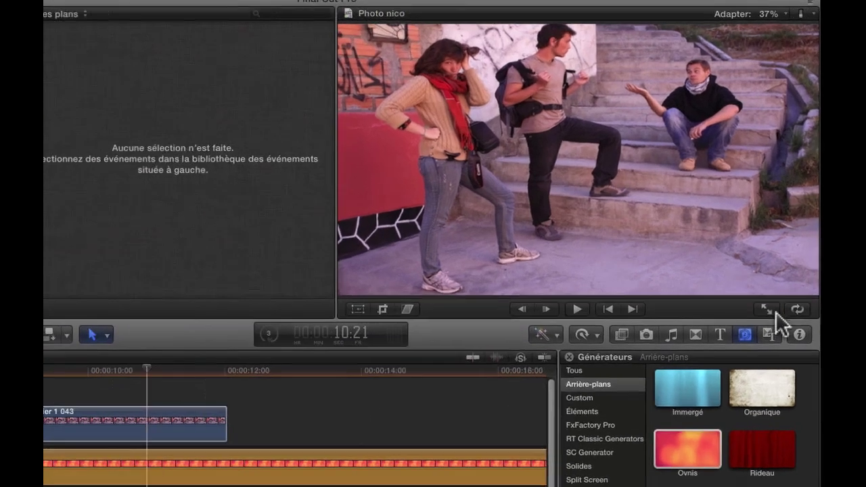
left_click(805, 277)
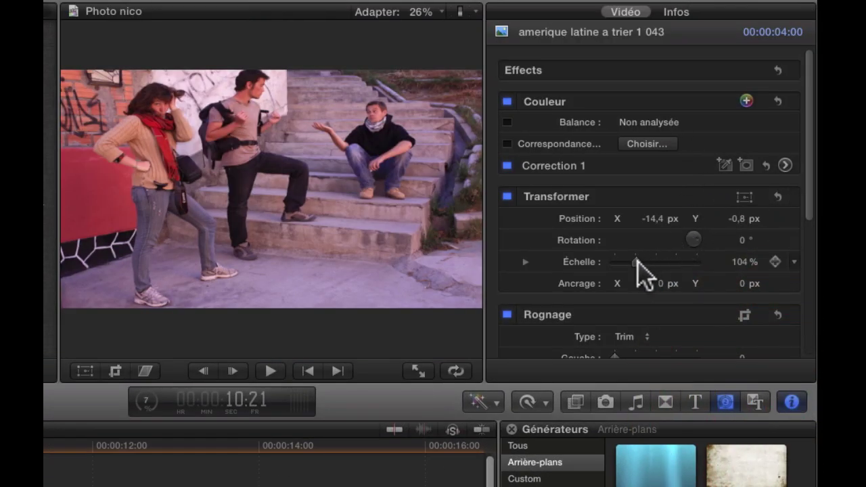
left_click_drag(636, 261, 627, 261)
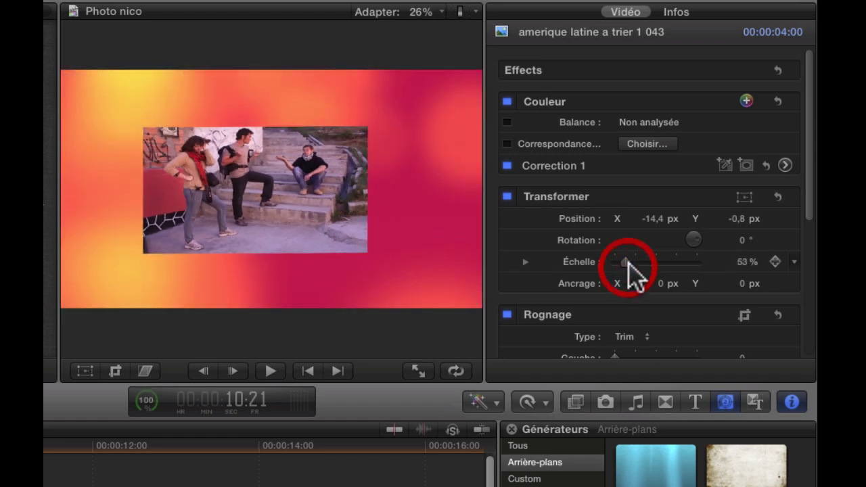
left_click(655, 219)
left_click_drag(652, 219, 653, 218)
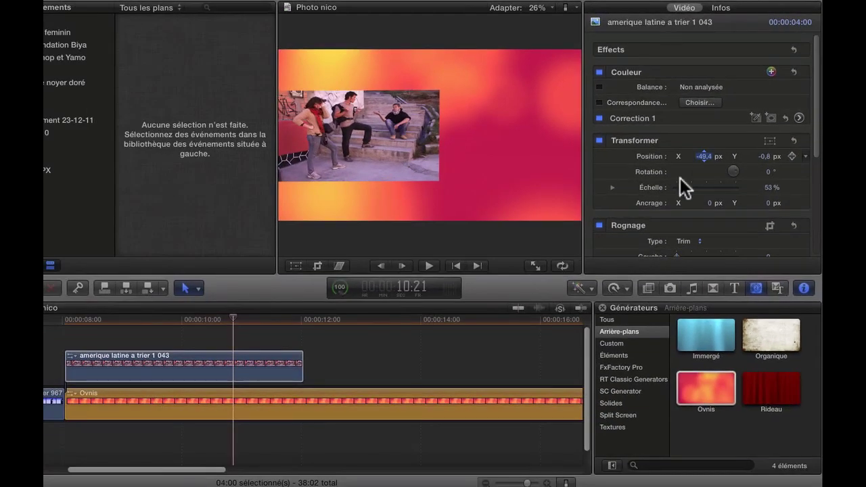
Play the reduced photo clip over the Ovnis background from its beginning
left_click(58, 330)
key("space")
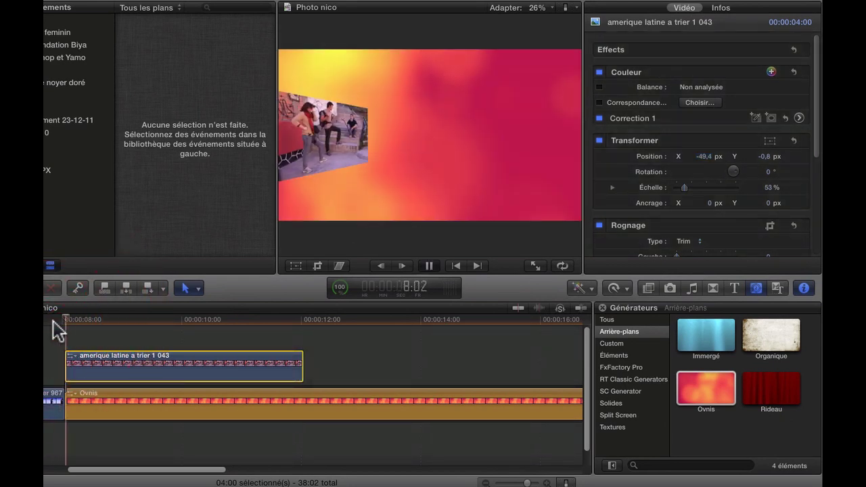
key("space")
left_click(363, 372)
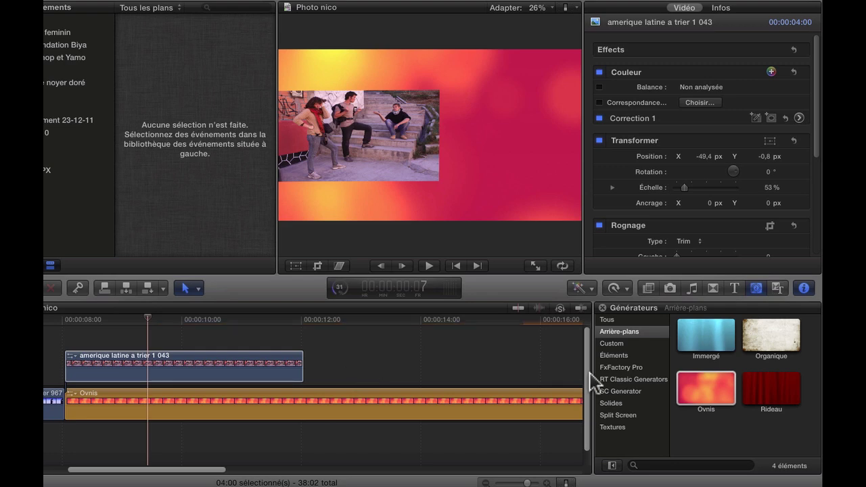
Connect the Timecode generator from the Éléments category above Ovnis after the photo clip, and preview it
left_click(616, 344)
left_click(613, 354)
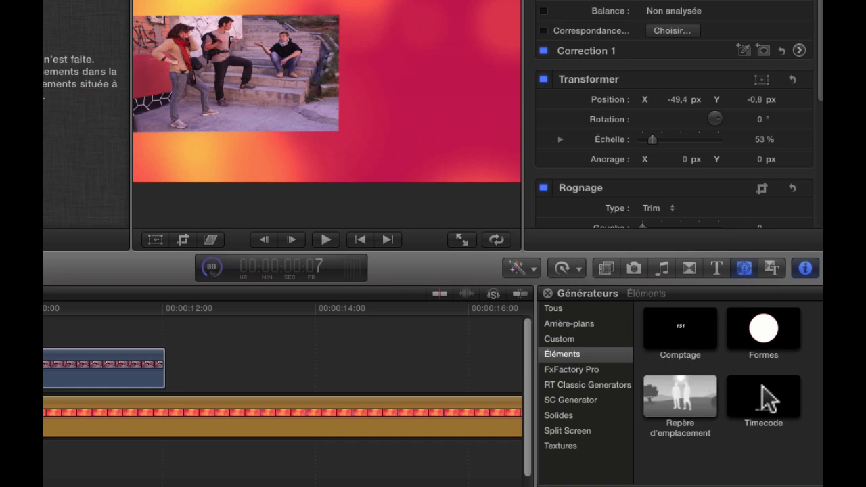
left_click_drag(768, 399, 262, 329)
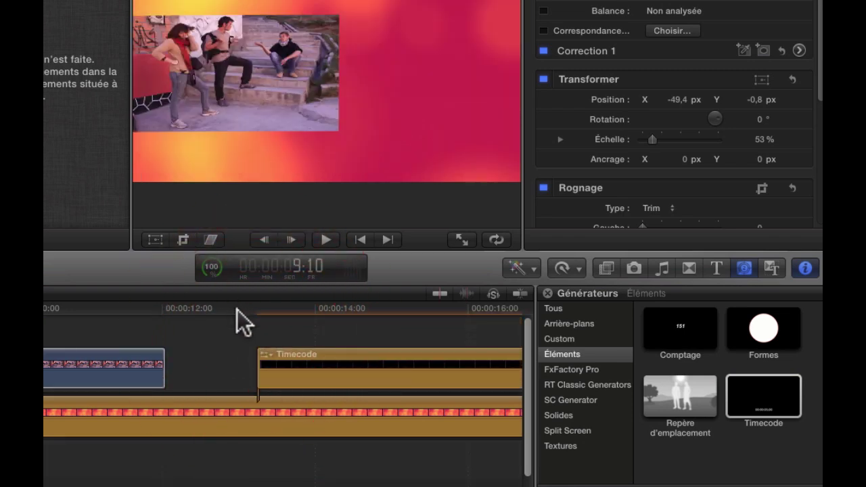
left_click(238, 315)
key("space")
left_click(266, 323)
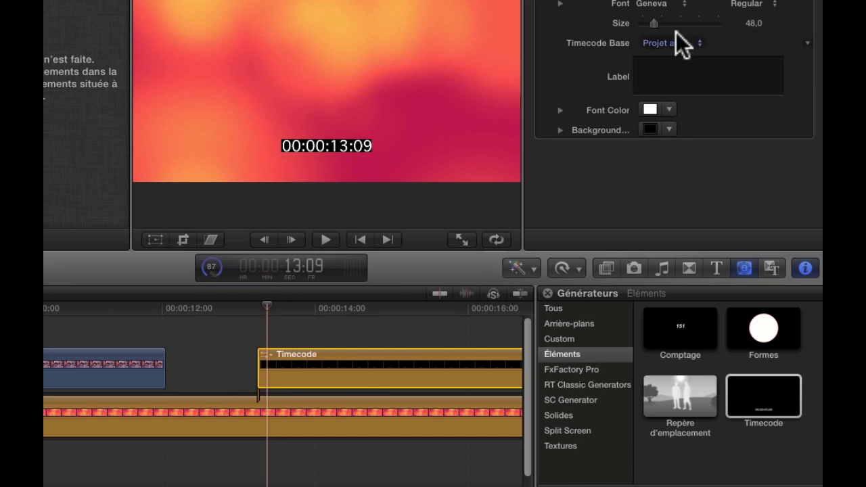
Move the Timecode clip earlier to start just after the 12-second mark, and set its text size to 92
left_click(355, 353)
left_click_drag(355, 359, 285, 360)
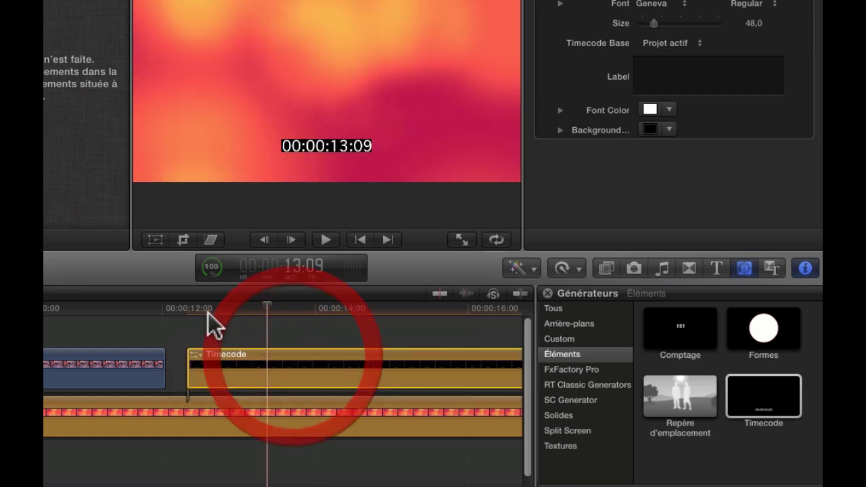
left_click_drag(203, 308, 194, 318)
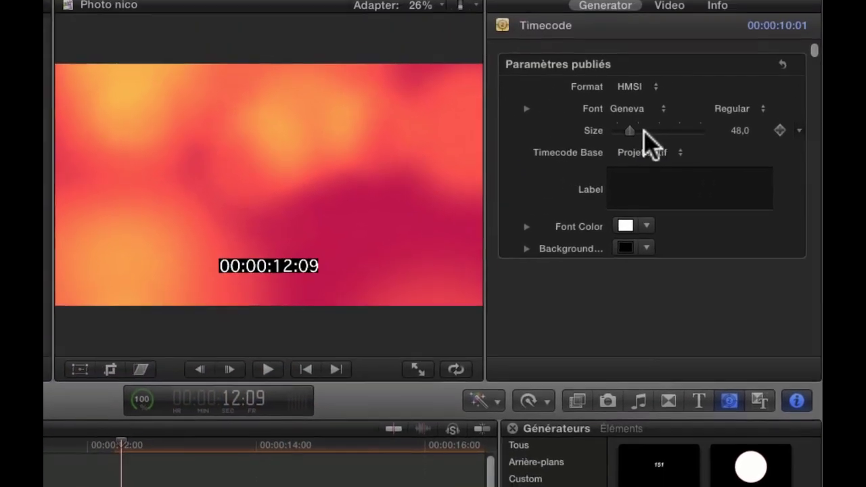
left_click_drag(630, 132, 641, 134)
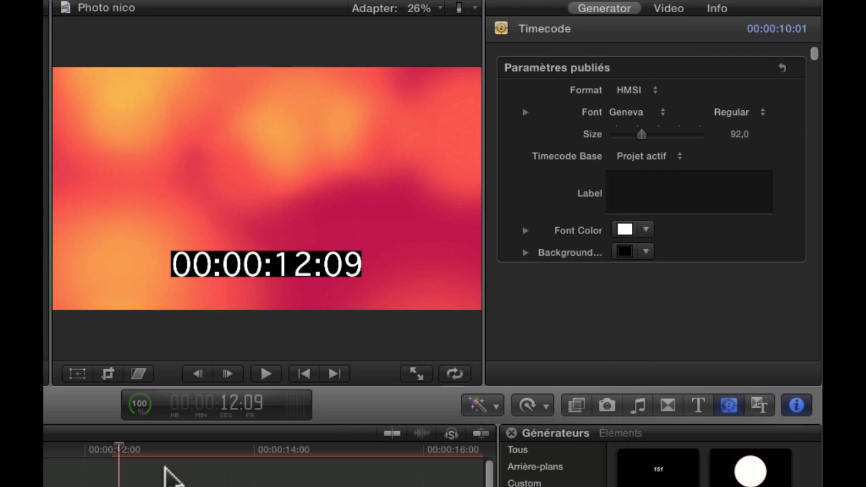
left_click_drag(119, 450, 147, 449)
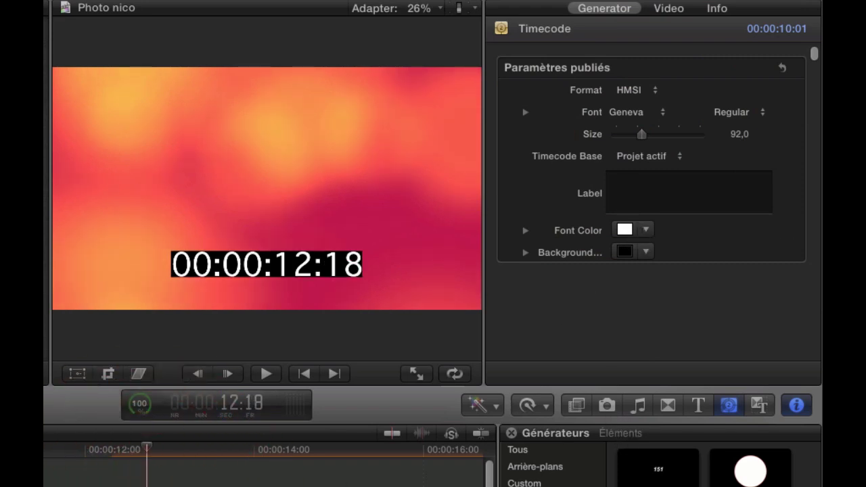
Delete the Timecode clip and browse the RT Classic Generators category down to the Noise generator
key("Delete")
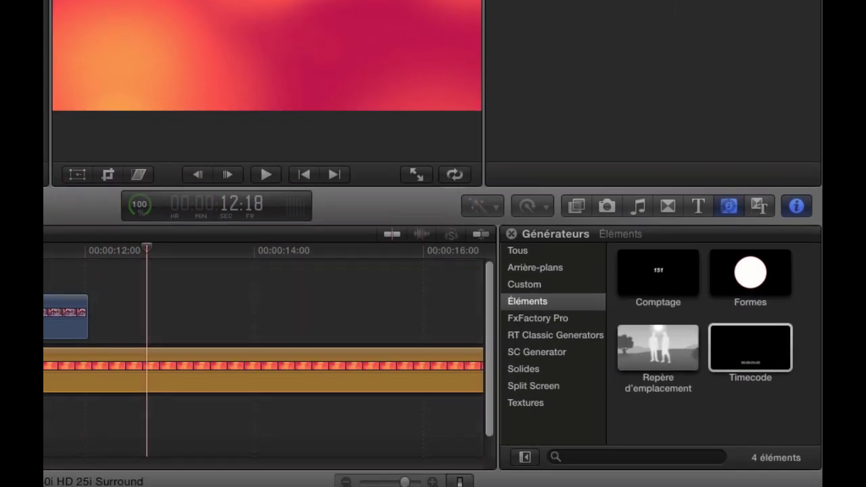
left_click(752, 382)
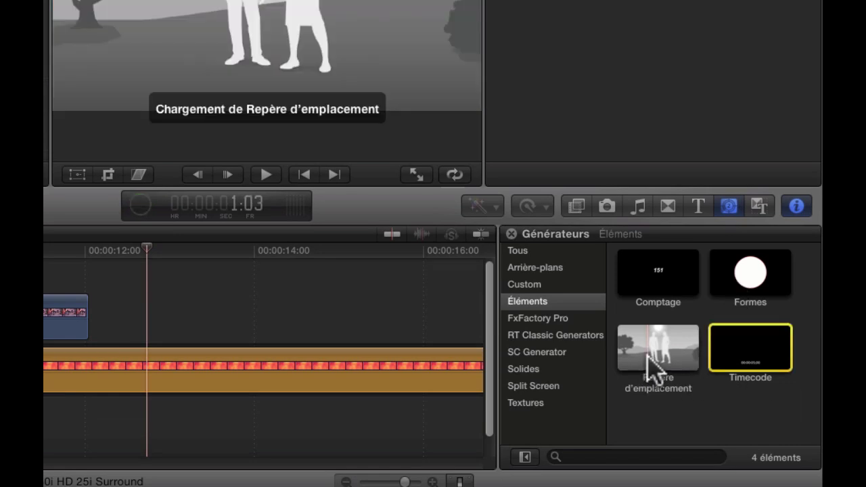
left_click(551, 335)
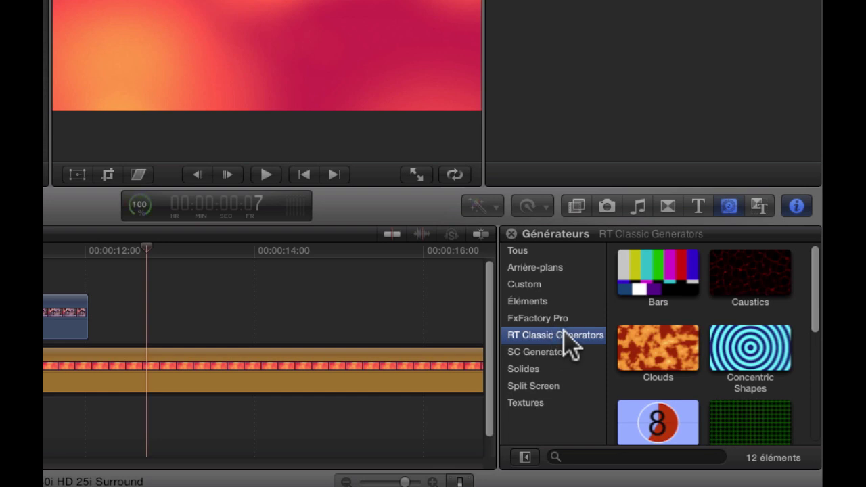
scroll(629, 349, "down", 2)
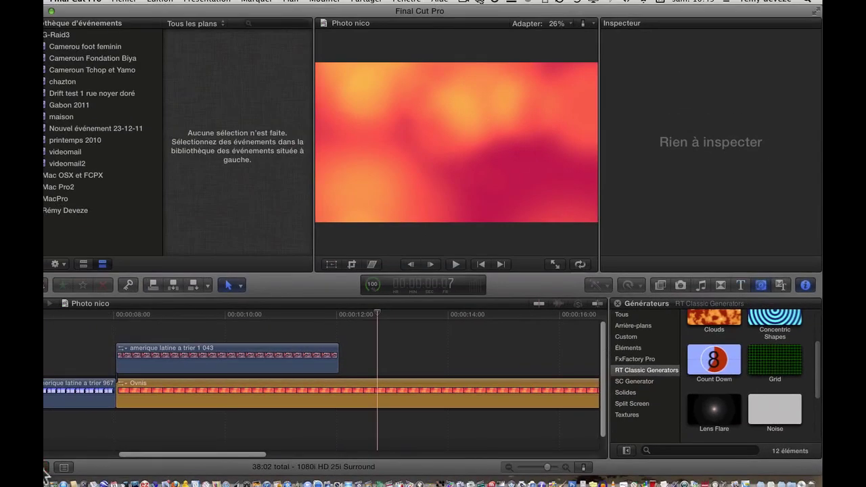
Open the project "Cameroun centre mère et enfant" and go to the last clips of its timeline
left_click(46, 468)
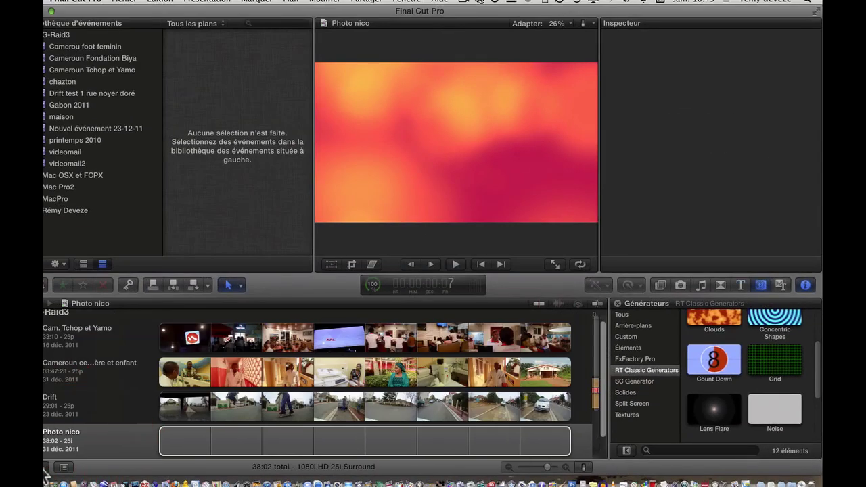
double_click(81, 372)
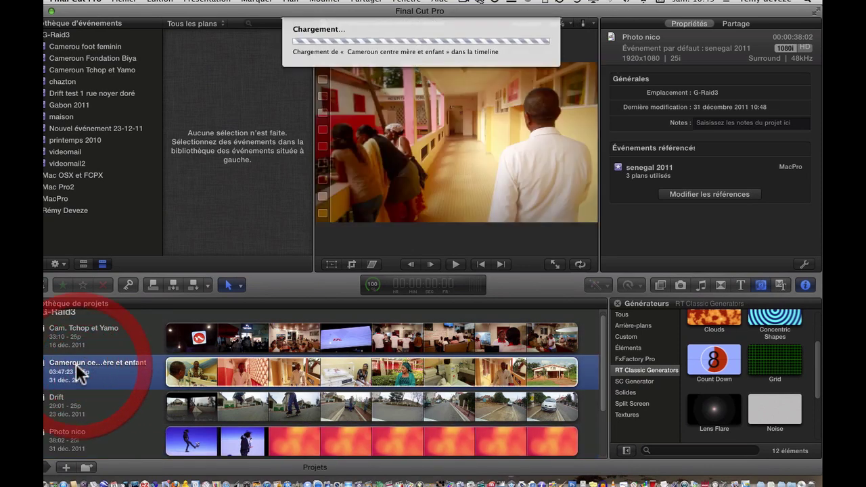
left_click_drag(261, 313, 380, 339)
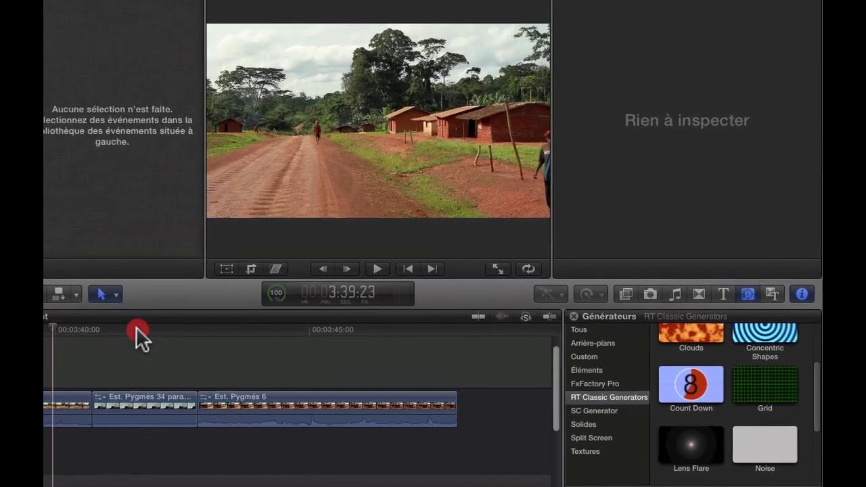
Connect the Noise generator above the "Est. Pygmés 6" clip, aligned to its start, and scrub through it
mouse_move(284, 358)
left_mouse_down()
mouse_move(314, 358)
mouse_move(297, 363)
left_mouse_up()
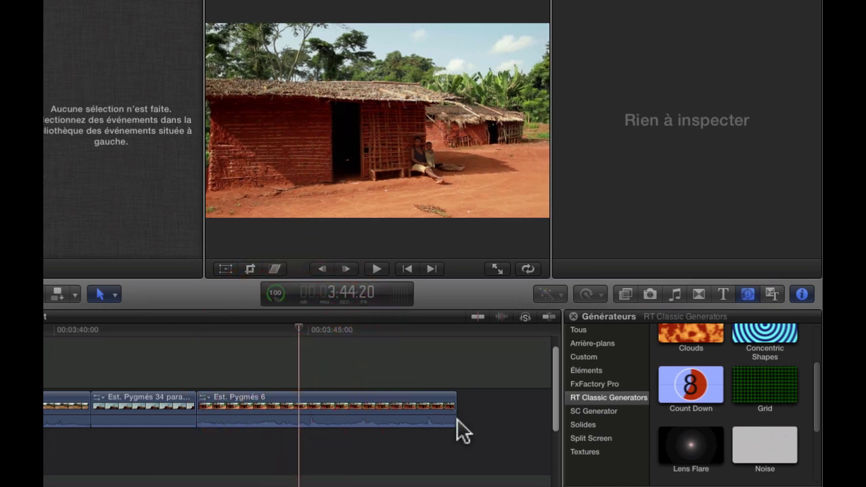
left_click_drag(757, 433, 202, 361)
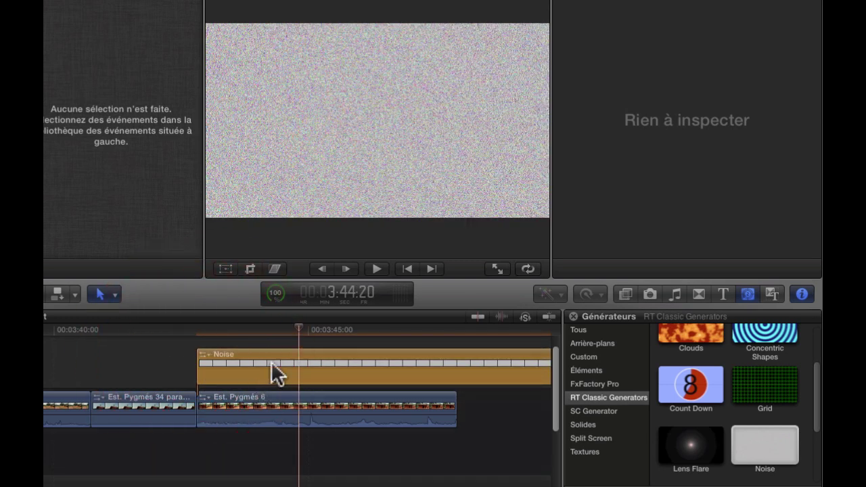
left_click_drag(249, 330, 306, 331)
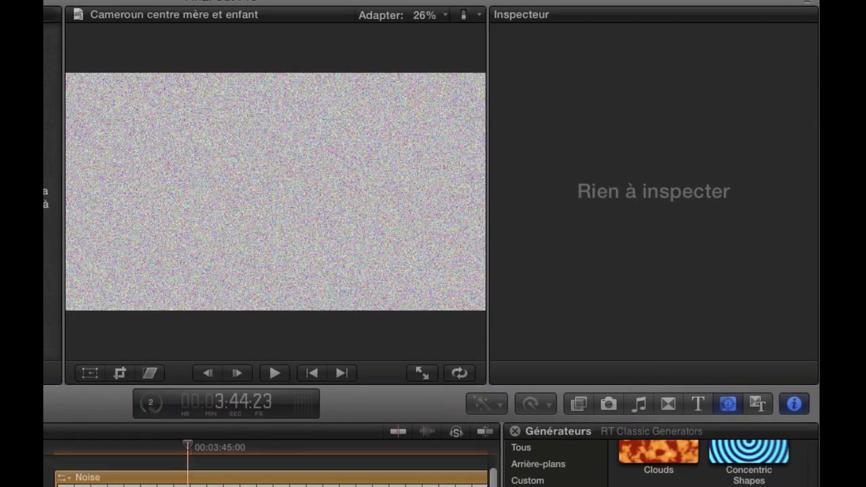
Show the Noise clip's video properties and set its blend mode to Ajouter
left_click(794, 404)
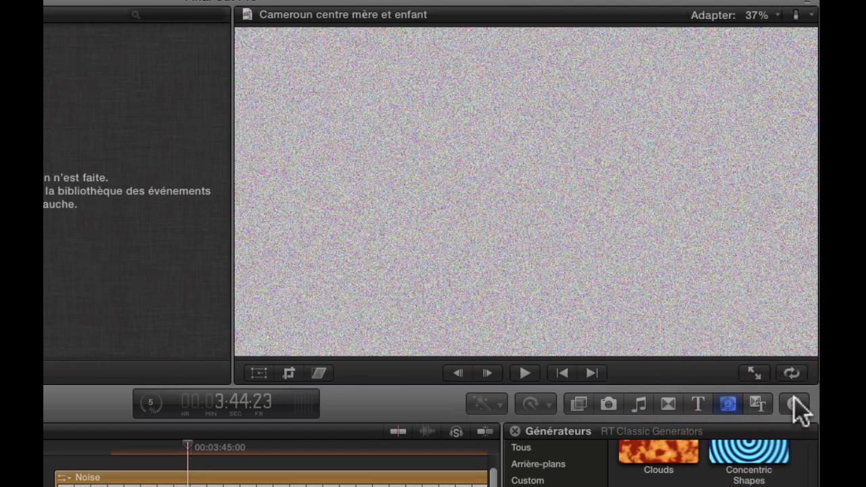
left_click(794, 404)
left_click(277, 481)
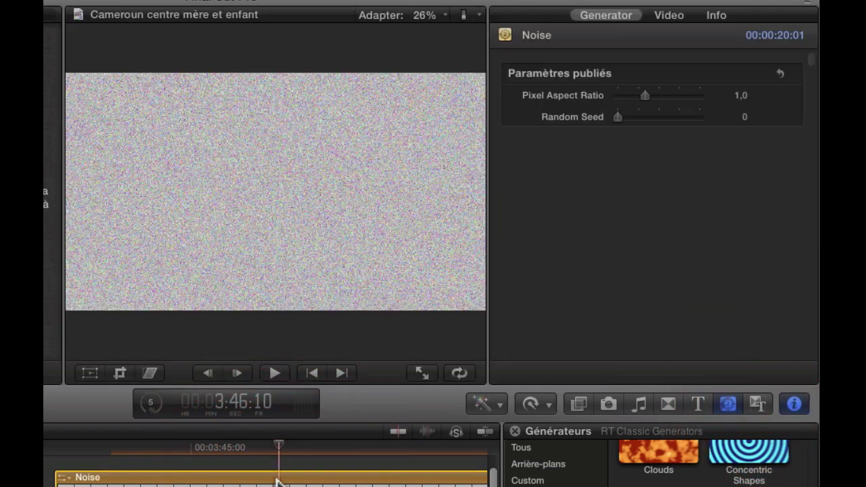
left_click(669, 15)
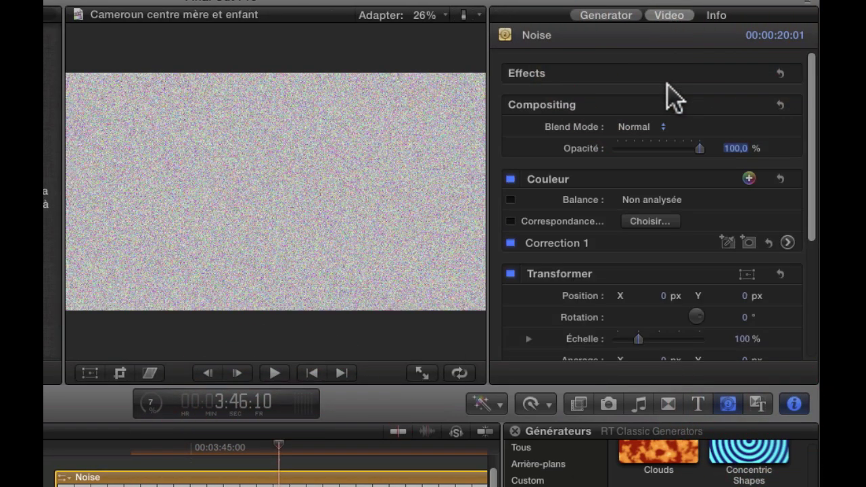
left_click(663, 127)
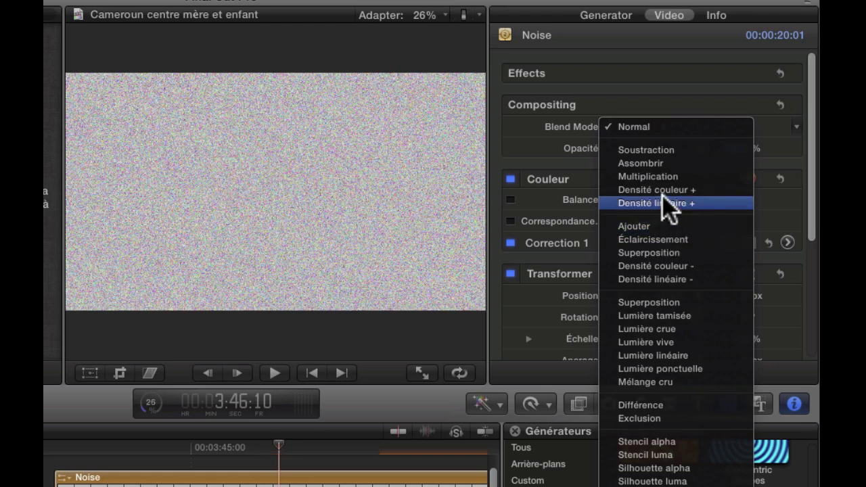
left_click(654, 228)
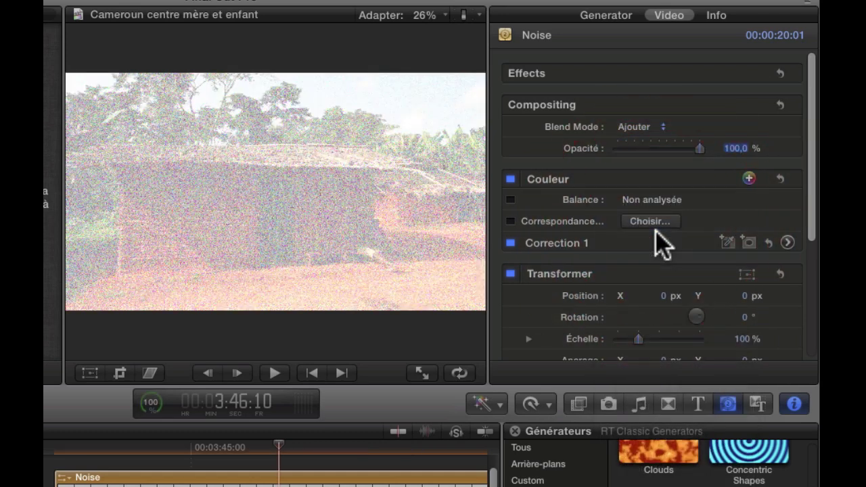
Try the Éclaircissement blend mode on the Noise clip, and switch it to Superposition
left_click(669, 123)
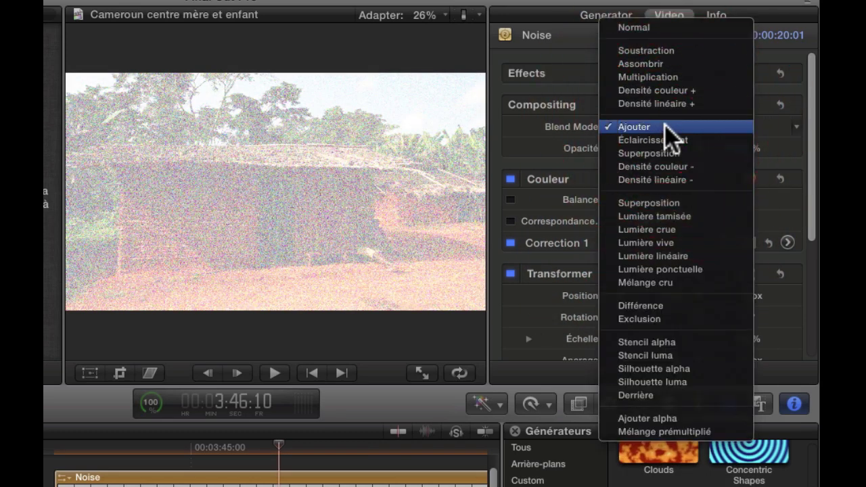
left_click(668, 142)
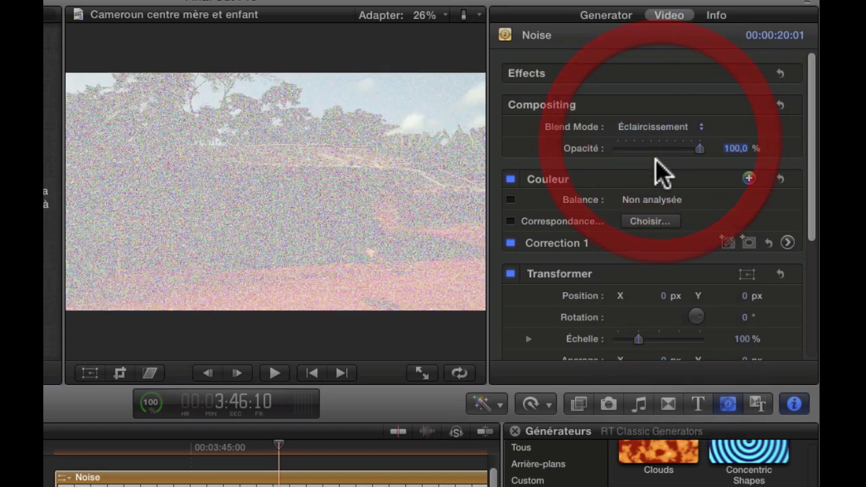
left_click(695, 127)
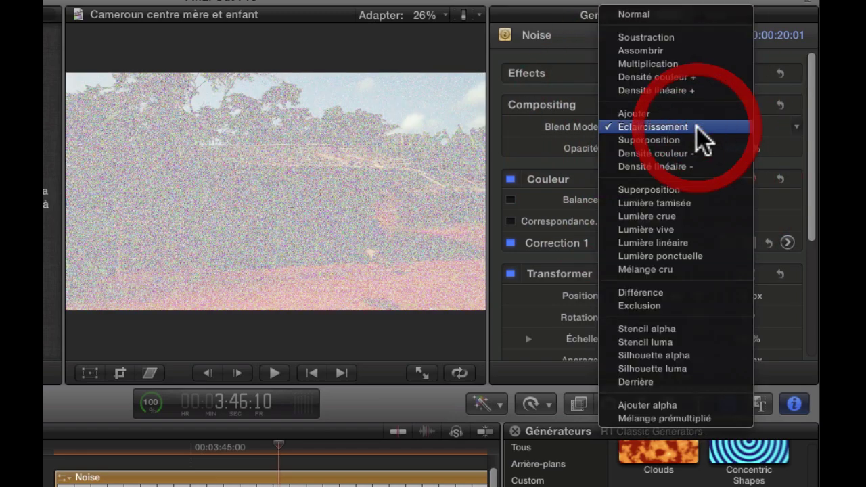
left_click(689, 190)
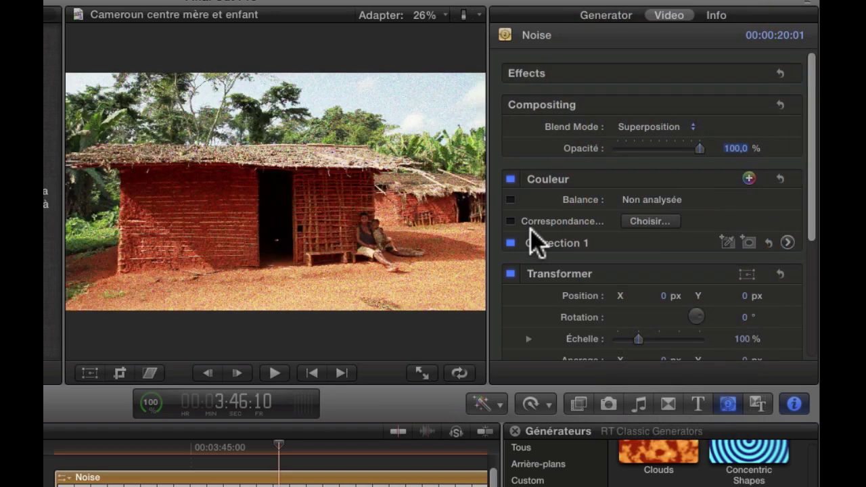
Play the Noise clip from its start to examine how the grain blends with the footage at 100% opacity
left_click_drag(684, 145, 718, 148)
left_click(51, 450)
key("space")
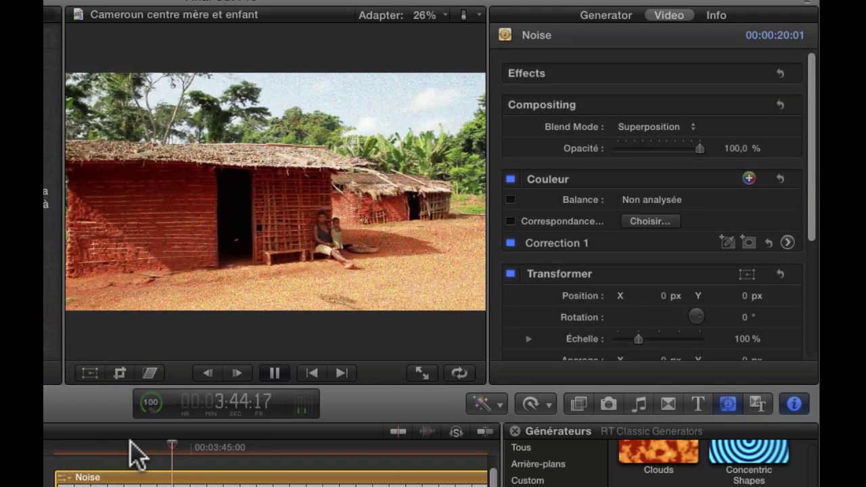
key("space")
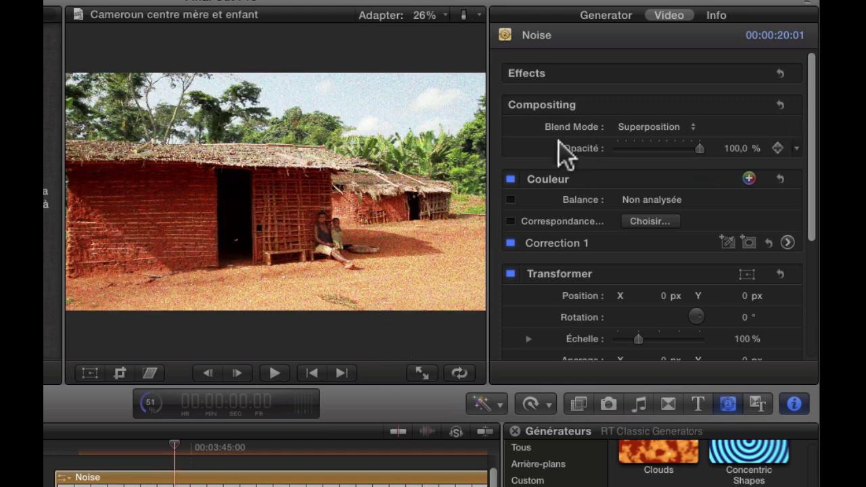
Try a Random Seed of 550 in the Noise generator's parameters and return it to 0
left_click(591, 16)
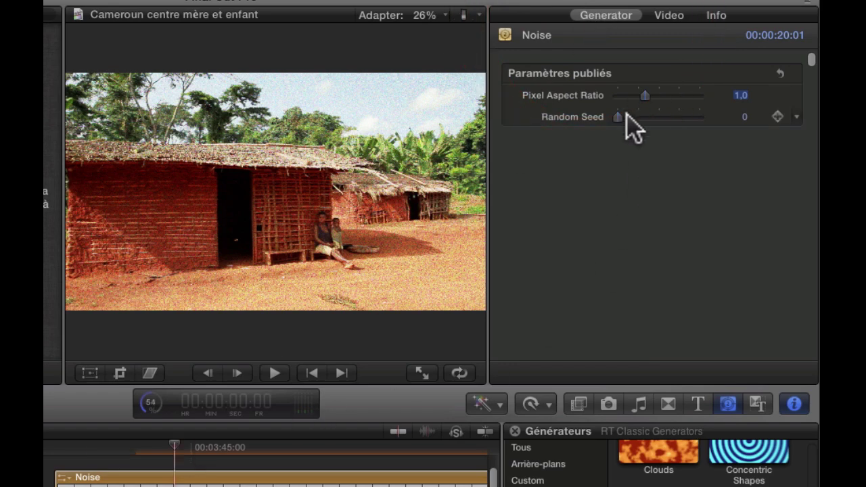
left_click_drag(617, 116, 663, 117)
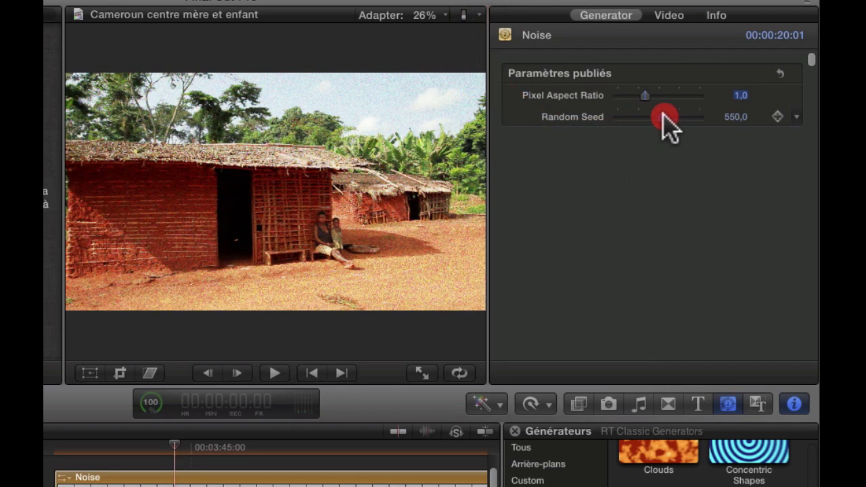
left_click_drag(675, 87, 629, 86)
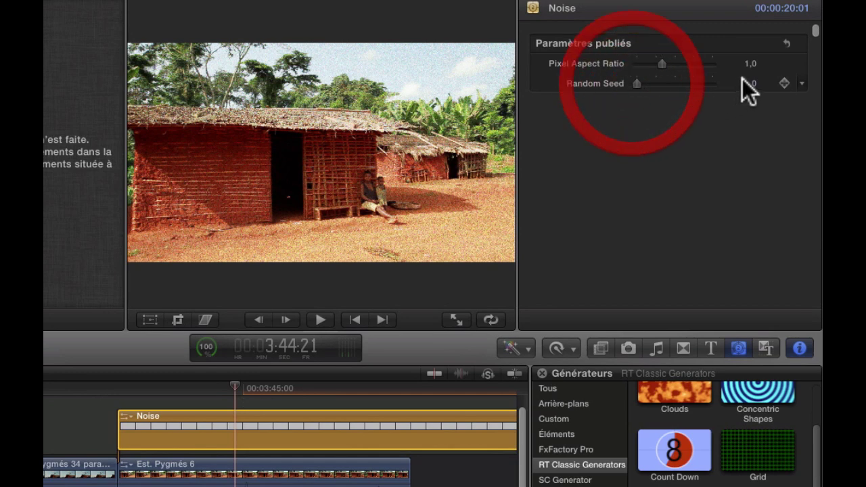
Keyframe the Noise clip's Random Seed from 0 at its start to 841 at 3:47:19
left_click_drag(228, 388, 118, 397)
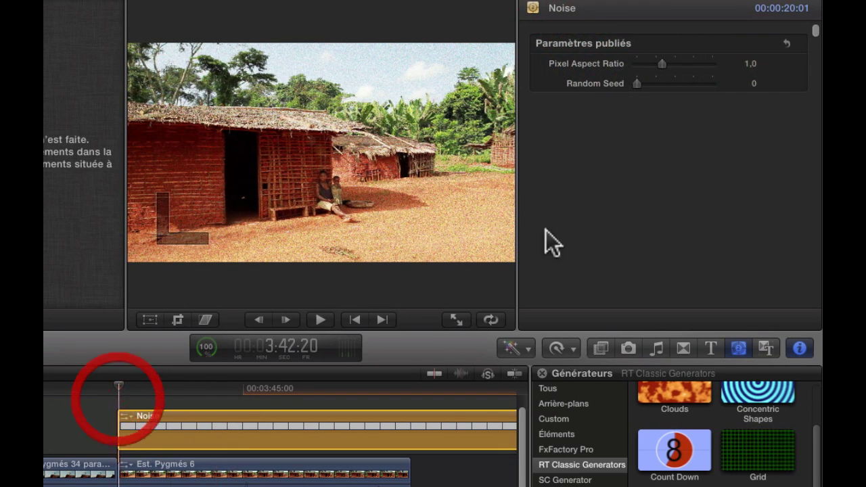
left_click(785, 83)
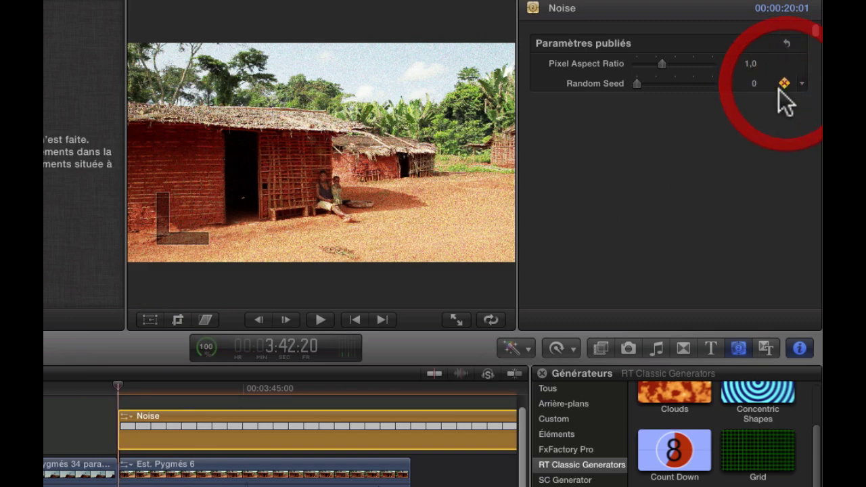
left_click_drag(122, 389, 400, 416)
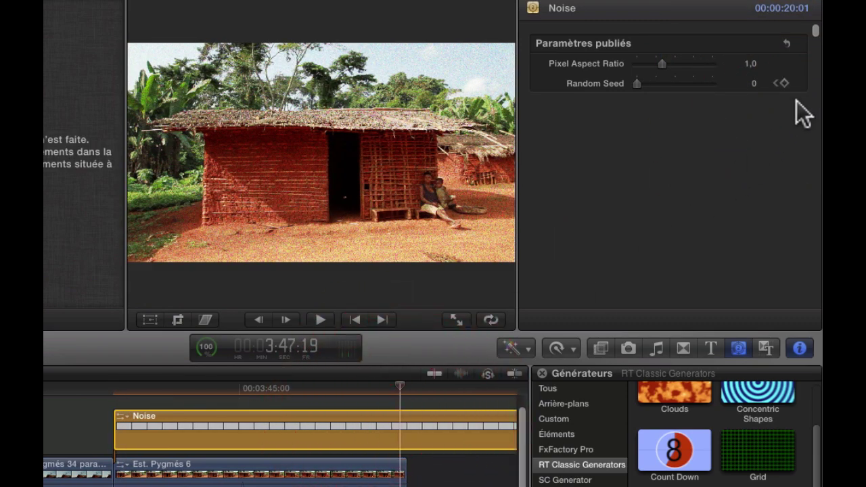
left_click(787, 83)
left_click_drag(637, 83, 701, 83)
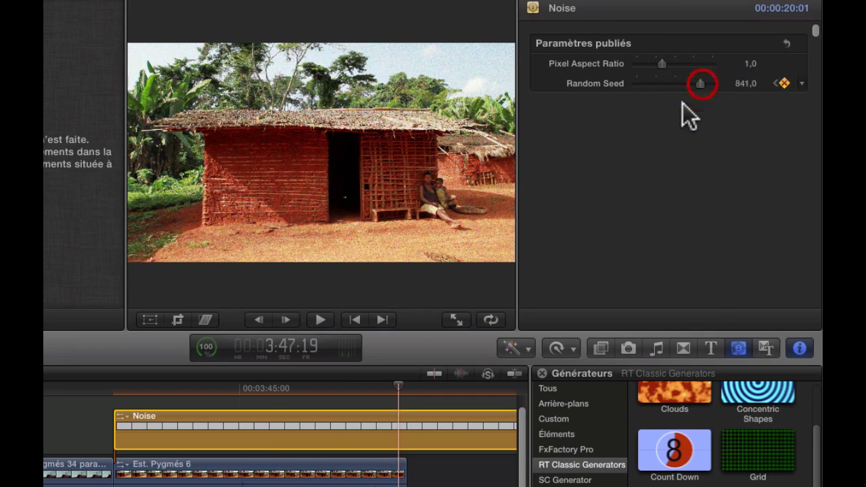
Play the animated noise from the clip's start to examine the moving grain
left_click(116, 388)
key("space")
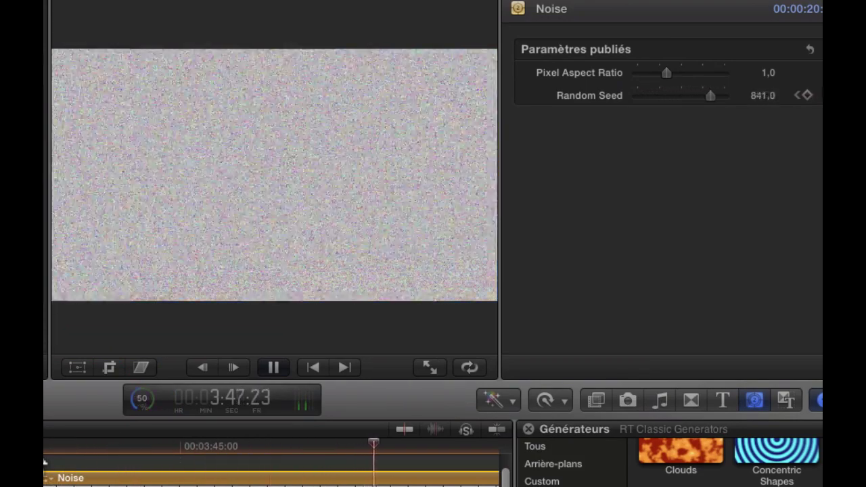
key("space")
Set the Noise generator's Pixel Aspect Ratio to 3,0 and play the clip from its start
left_click_drag(274, 450, 200, 447)
left_click_drag(679, 72, 737, 78)
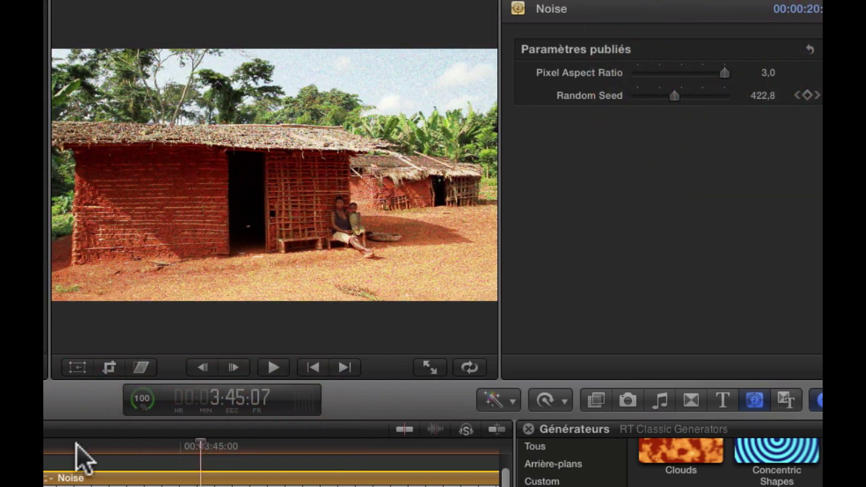
left_click(45, 454)
key("space")
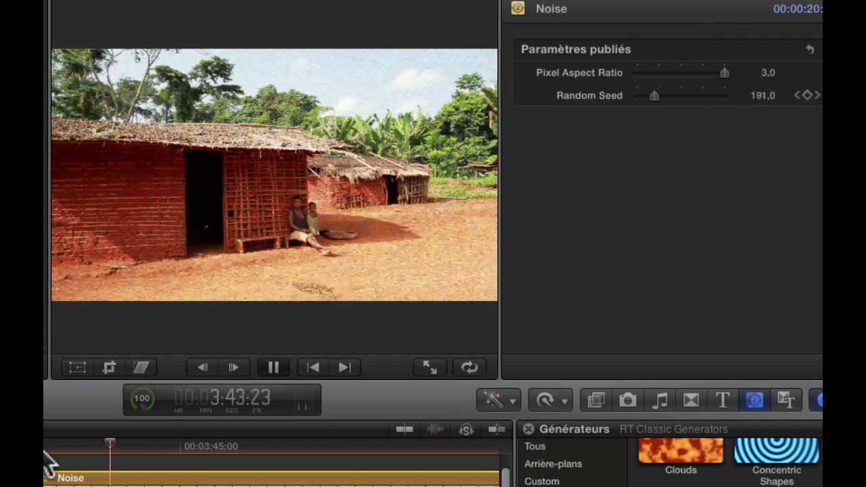
key("space")
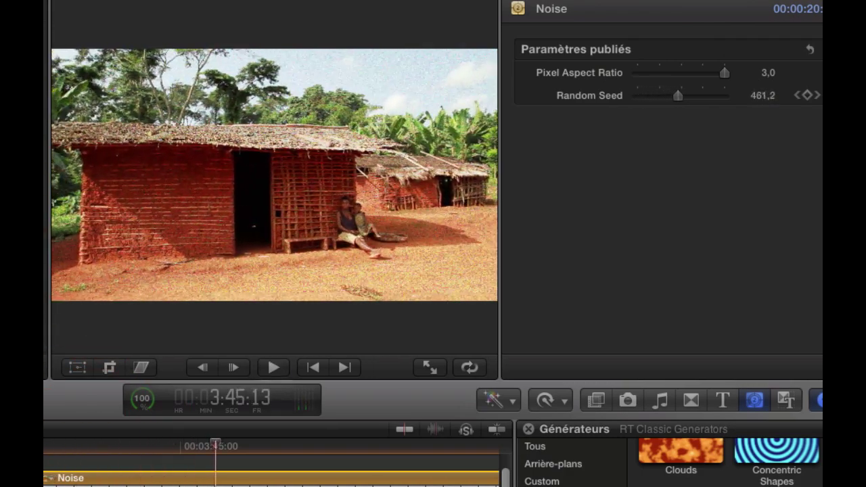
Delete the Noise clip and connect the Lens Flare generator above the "Est. Pygmés 34" clip, aligned to its start
left_click(147, 481)
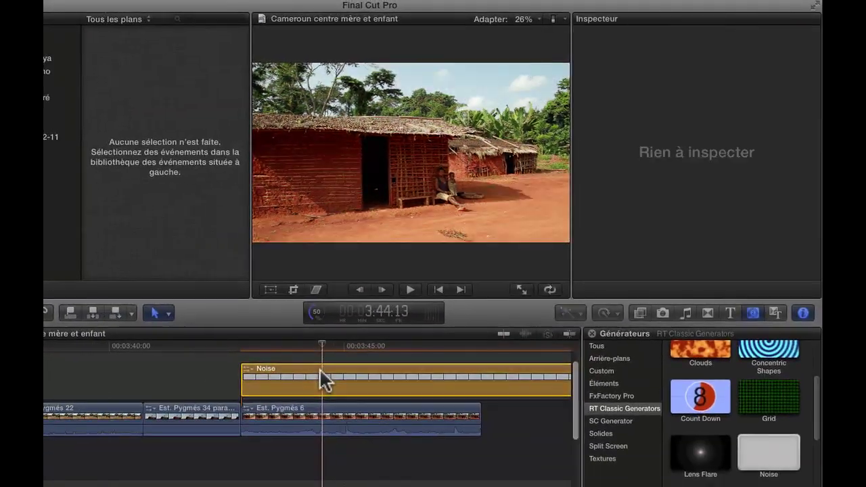
key("Delete")
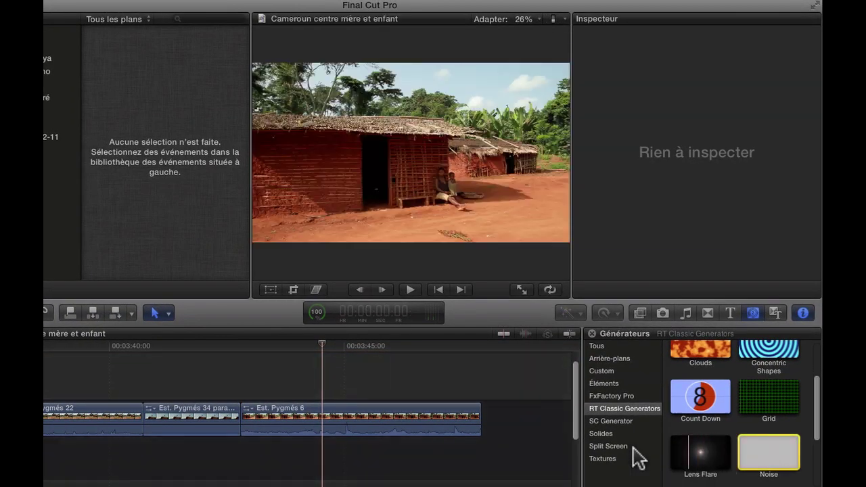
left_click_drag(120, 351, 170, 350)
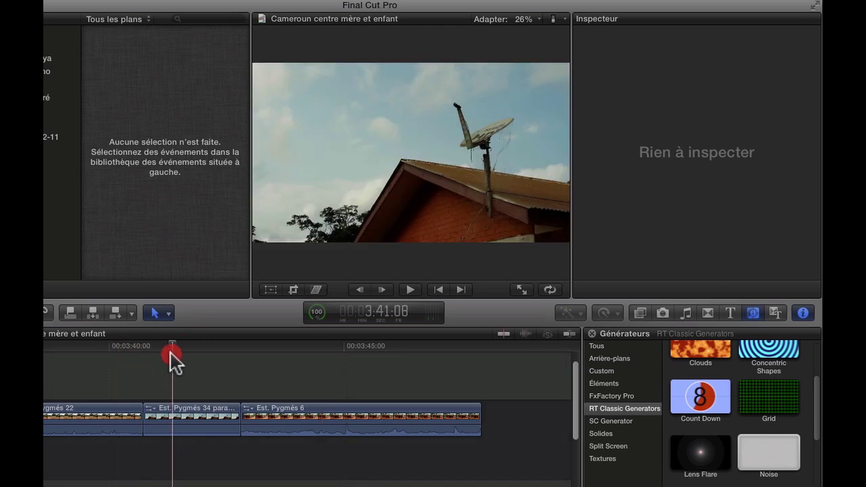
left_click_drag(712, 460, 144, 369)
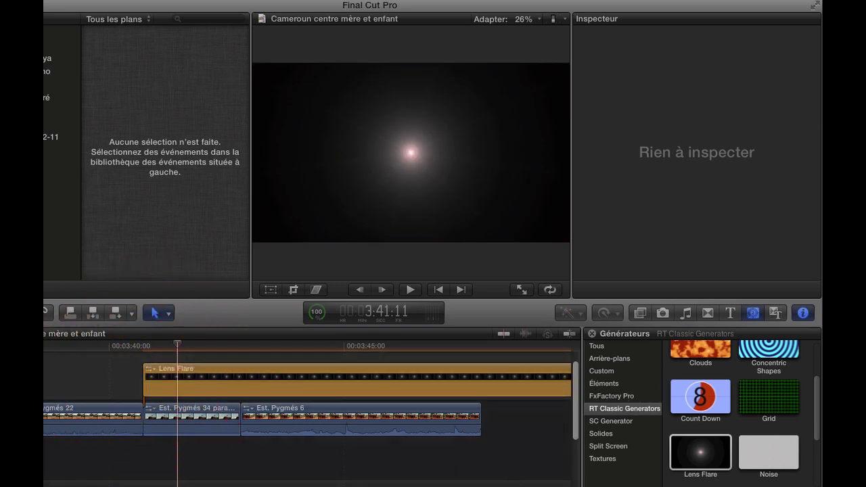
Cut the Lens Flare clip where "Est. Pygmés 34" ends and delete the excess part
scroll(526, 406, "right", 10)
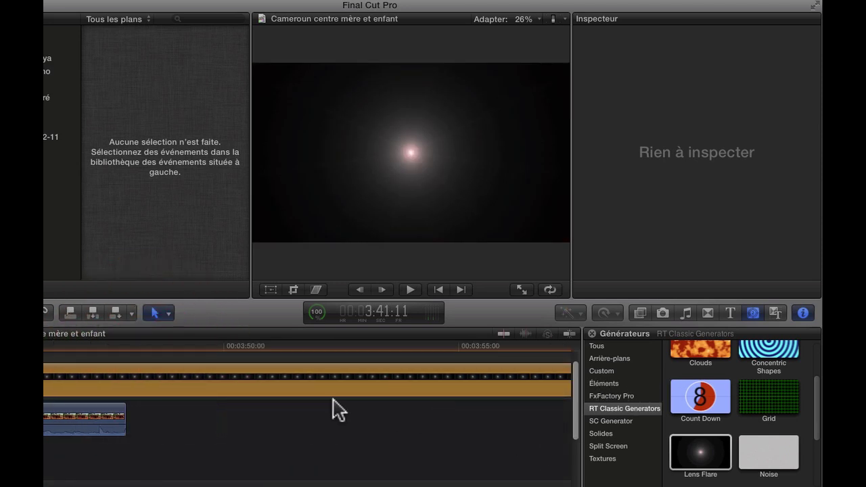
scroll(144, 369, "left", 12)
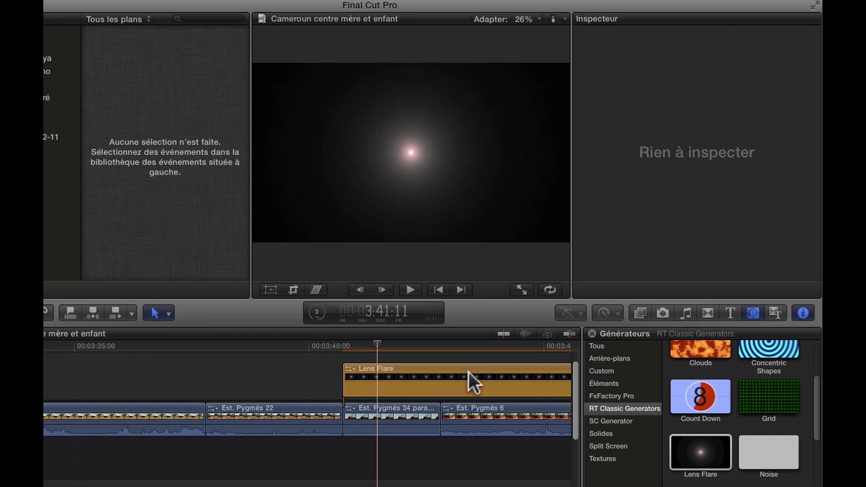
scroll(474, 382, "right", 5)
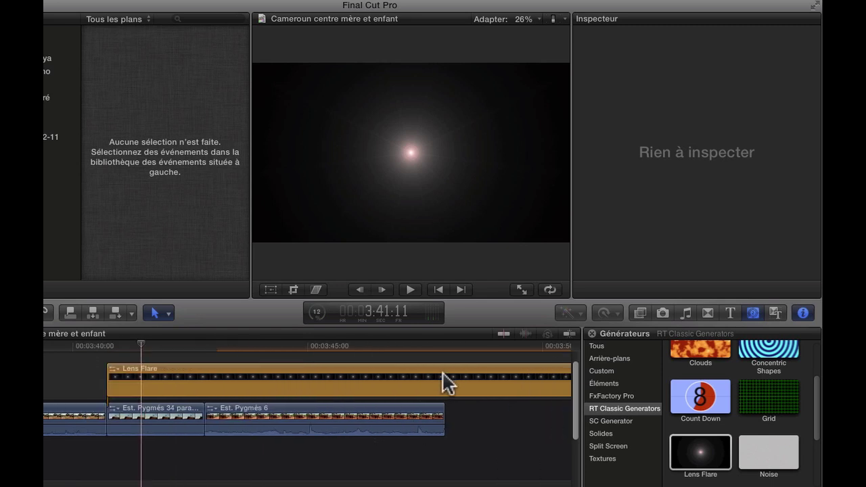
left_click(161, 314)
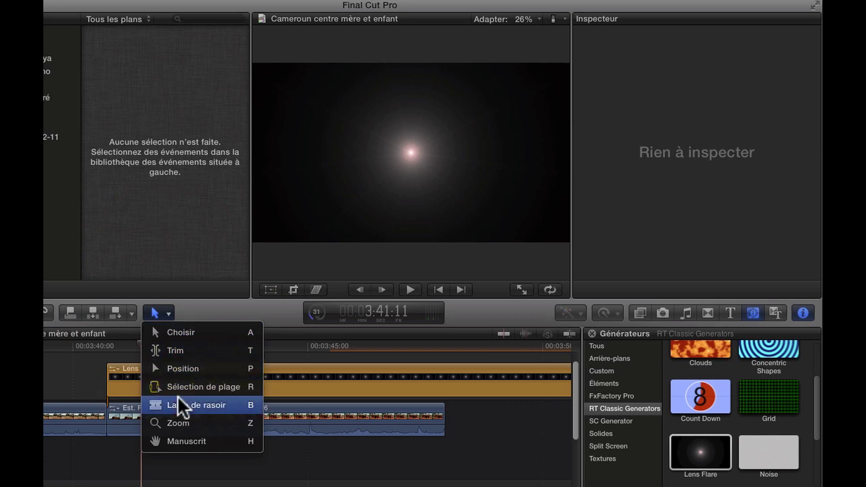
left_click(176, 405)
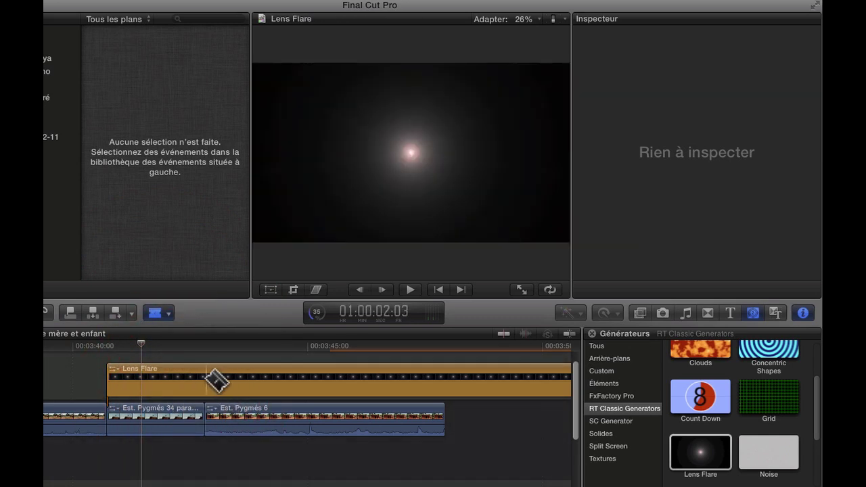
left_click(205, 381)
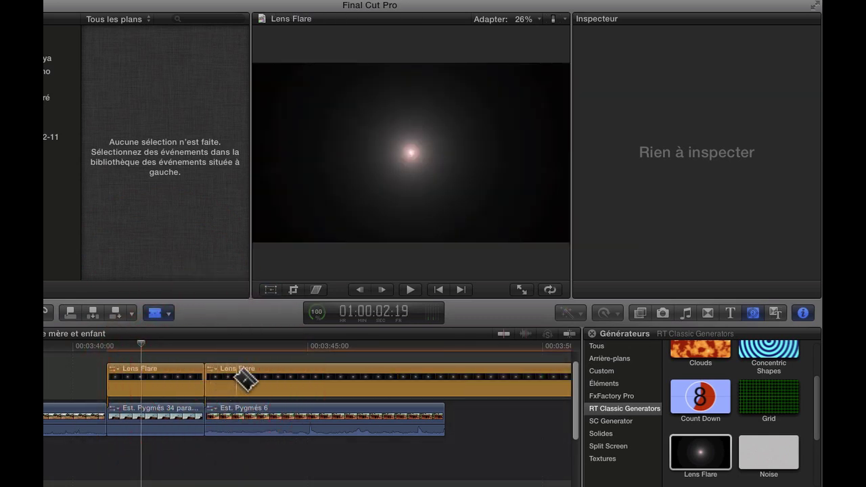
key("a")
left_click(261, 378)
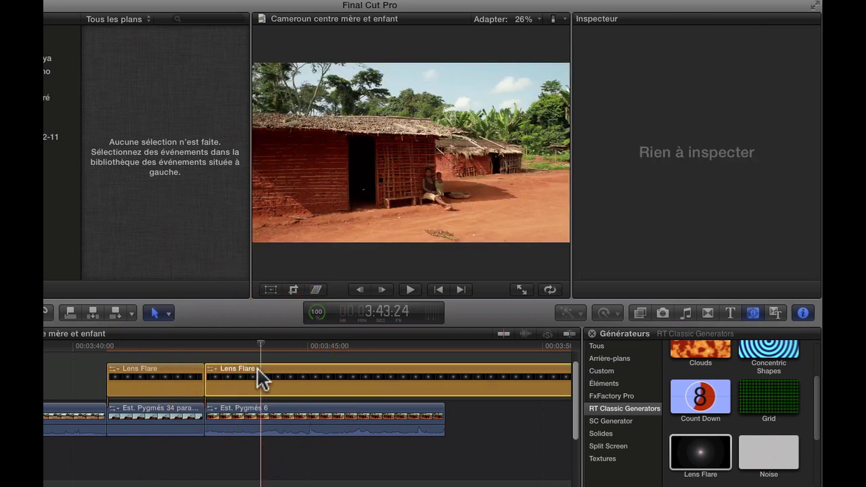
key("Delete")
Select the Lens Flare clip above "Est. Pygmés 34" and set its Blend Mode to Soustraction
left_click(151, 346)
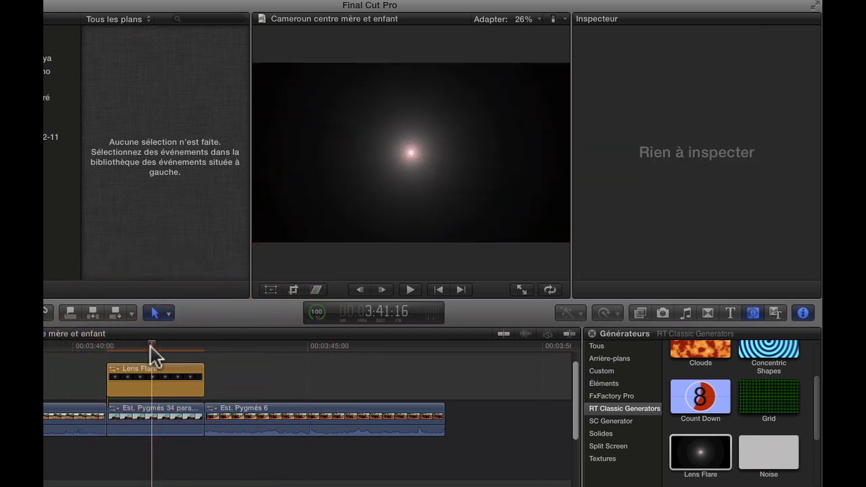
left_click(163, 376)
right_click(163, 375)
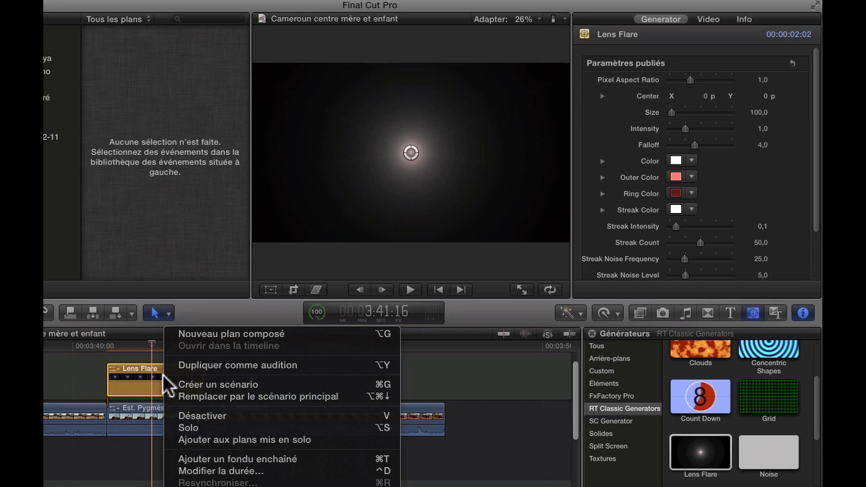
left_click(76, 385)
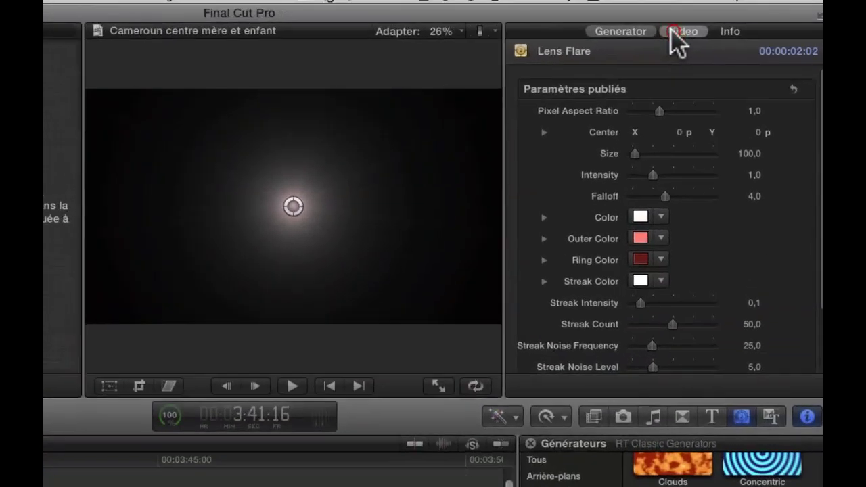
left_click(708, 19)
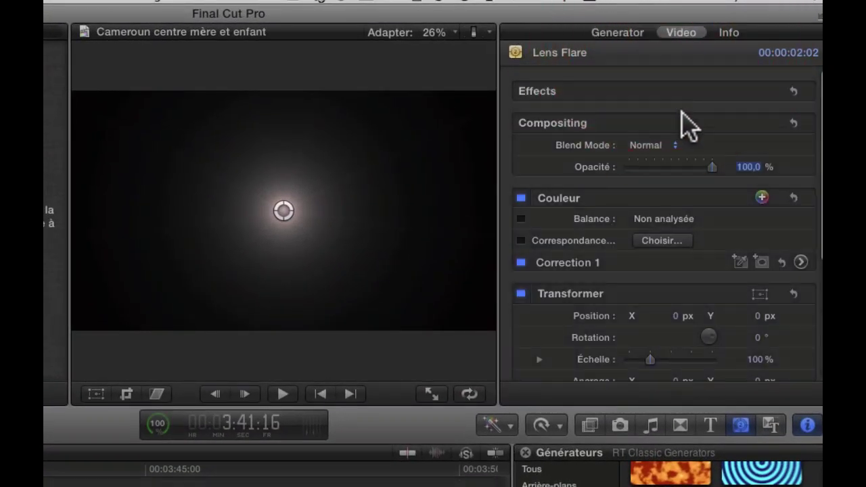
left_click(673, 145)
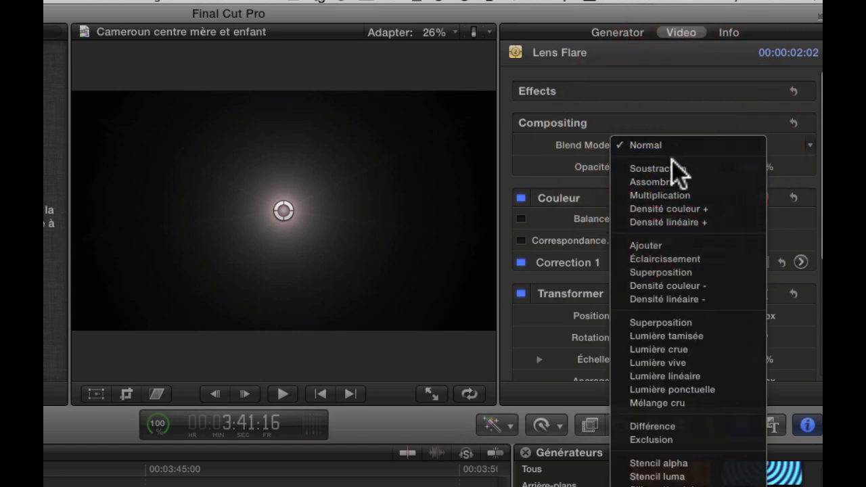
left_click(657, 168)
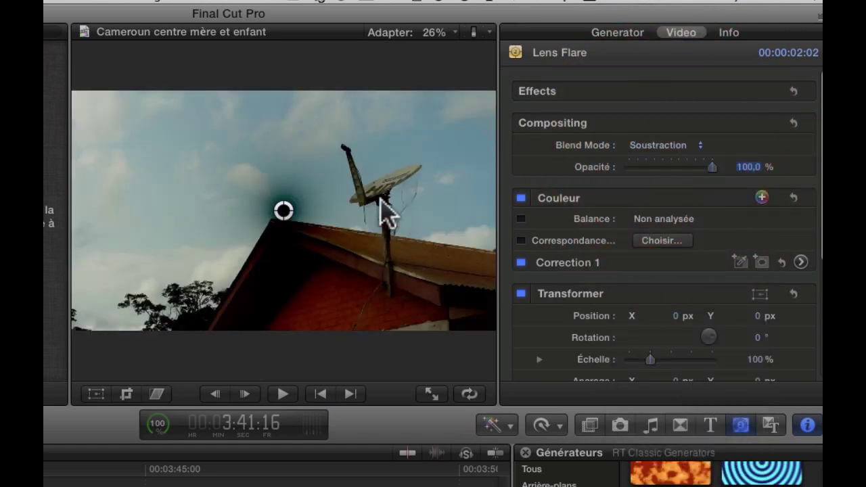
Set the Lens Flare's Blend Mode to Ajouter and move its center into the upper-right sky, about X 0,78 and Y 0,41
left_click(698, 146)
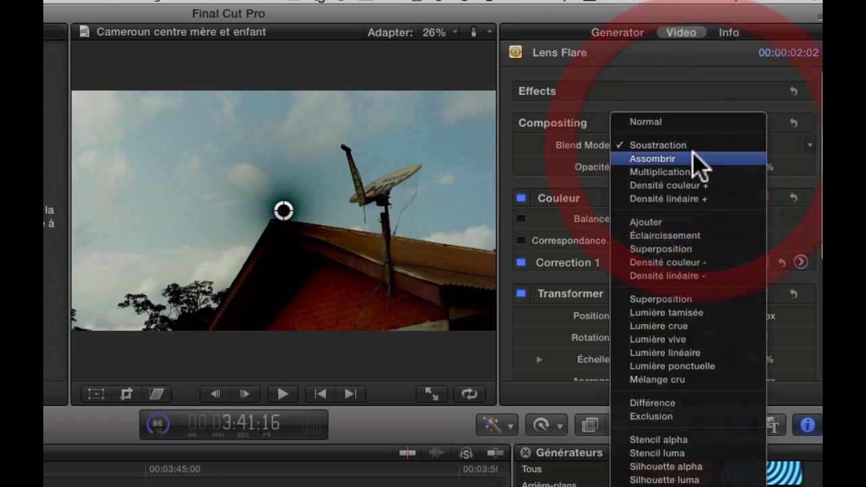
left_click(690, 225)
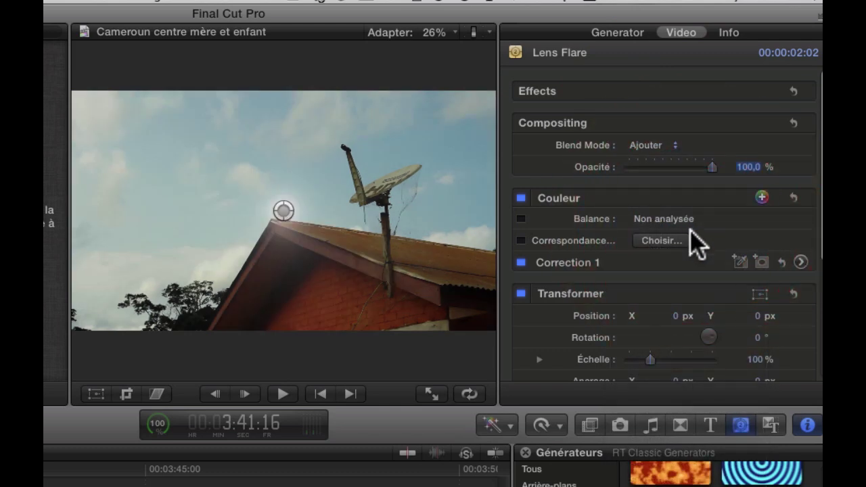
left_click_drag(283, 208, 470, 113)
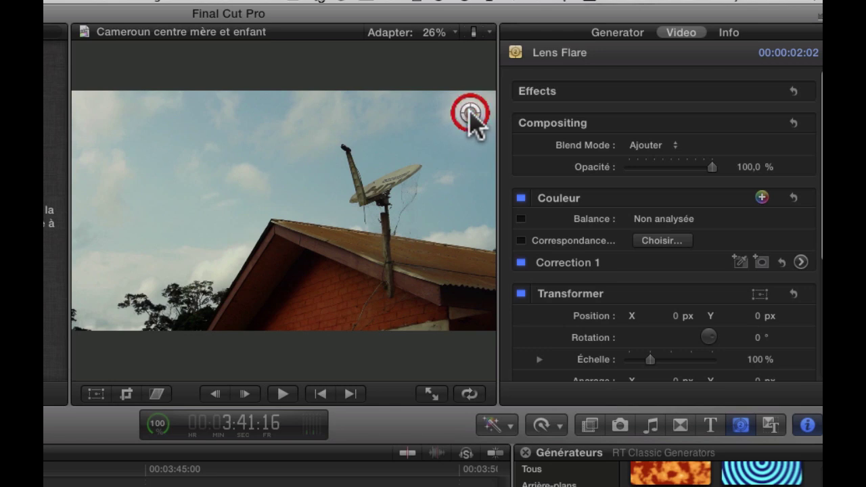
Set the Lens Flare generator's Color to yellow
left_click(618, 33)
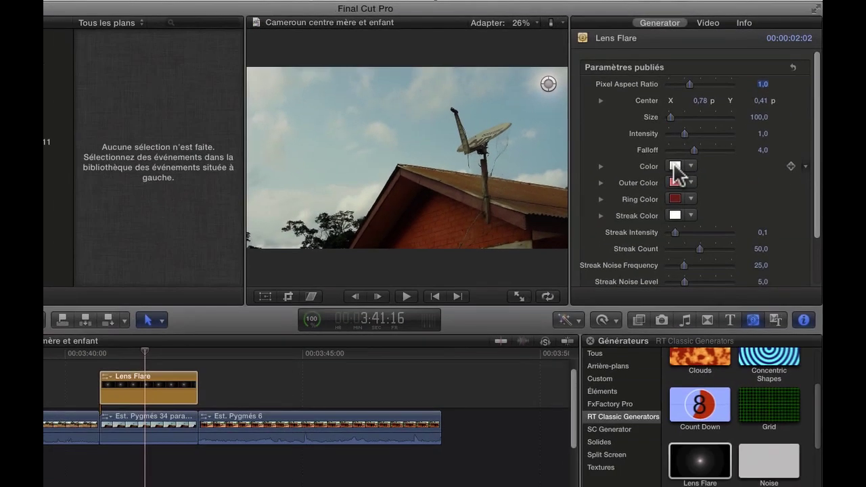
left_click(637, 221)
left_click(162, 304)
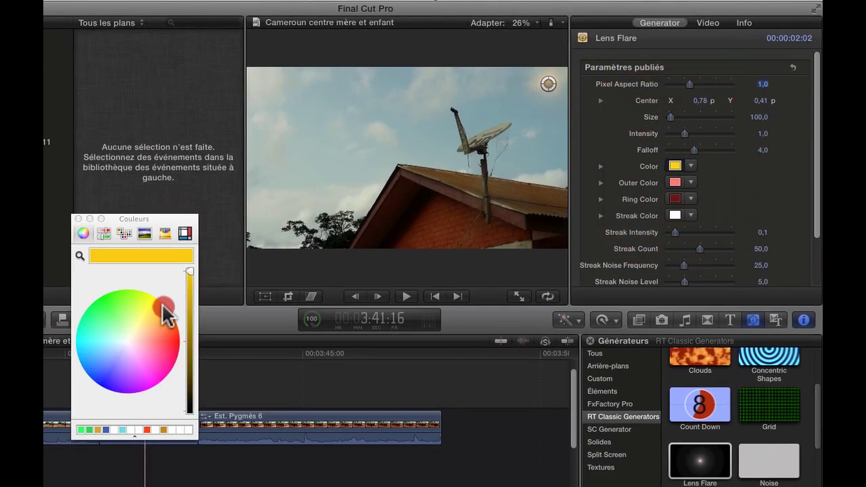
left_click_drag(163, 305, 155, 302)
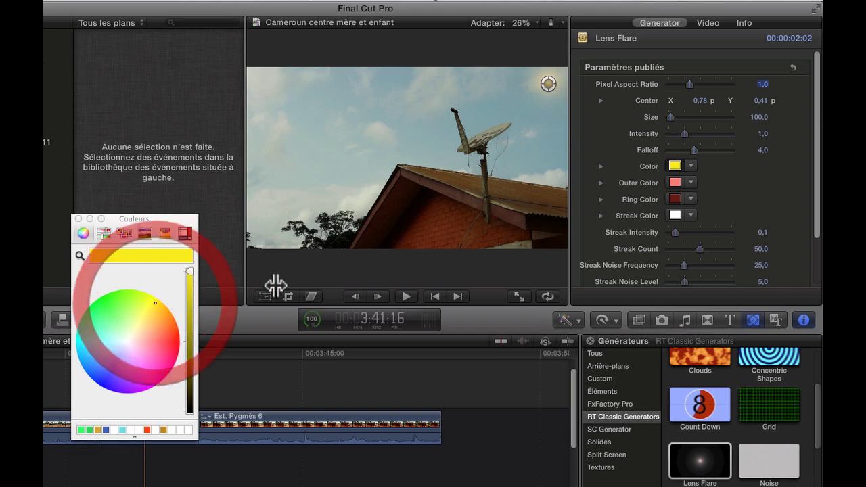
Set the flare's Ring Color to orange-red and open its Outer Color for editing
left_click(691, 199)
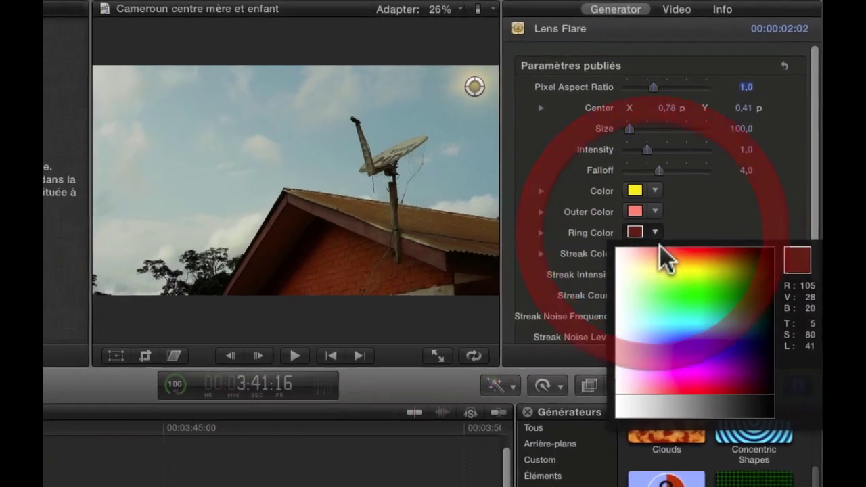
left_click(737, 215)
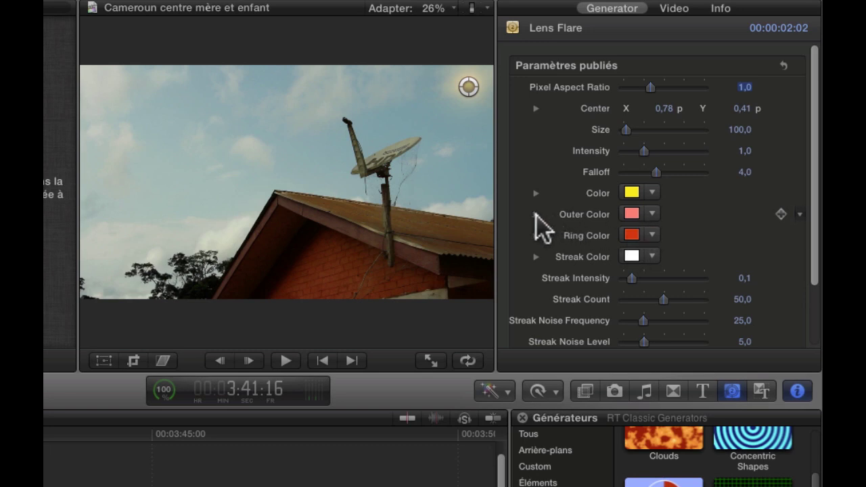
left_click(634, 212)
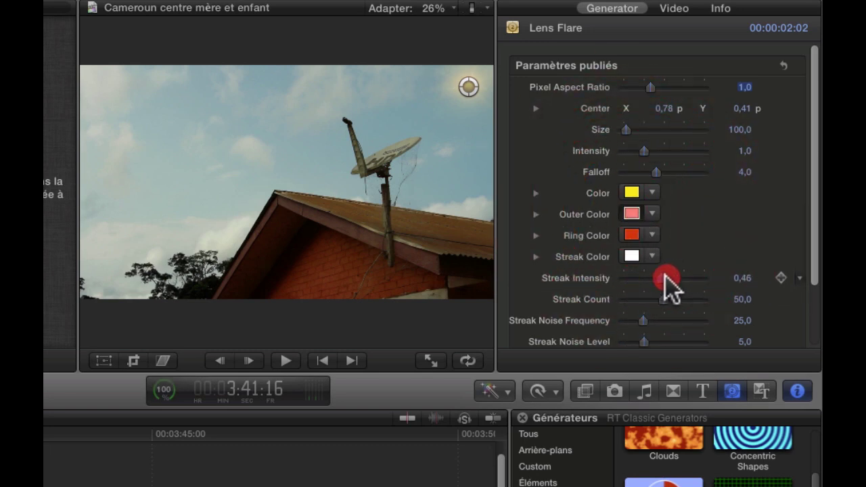
Set Streak Intensity to 0,52, Streak Count to 77,0, Streak Noise Frequency to 31,0 and Streak Noise Level to 12,0
mouse_move(664, 276)
left_mouse_down()
mouse_move(653, 276)
mouse_move(669, 275)
left_mouse_up()
mouse_move(700, 298)
left_mouse_down()
mouse_move(648, 321)
mouse_move(672, 343)
mouse_move(679, 333)
left_mouse_up()
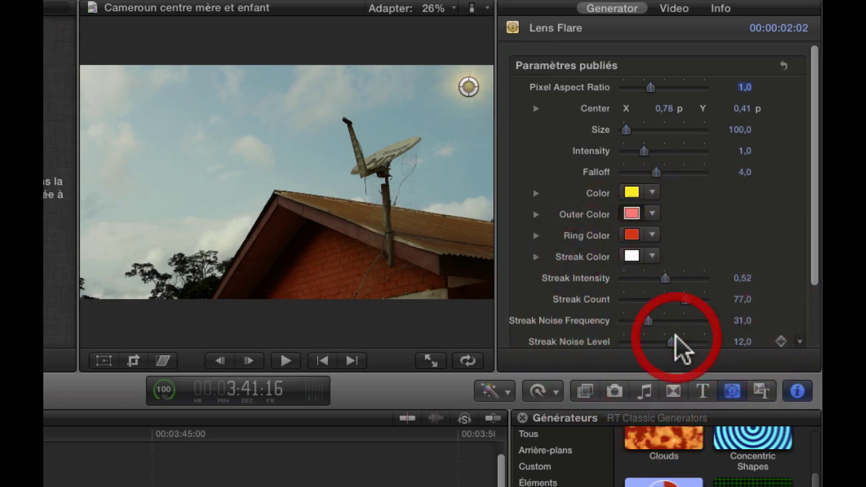
Move the flare's center to the upper-left sky of the image and play the clip
mouse_move(469, 87)
left_mouse_down()
mouse_move(69, 100)
mouse_move(91, 88)
left_mouse_up()
key("space")
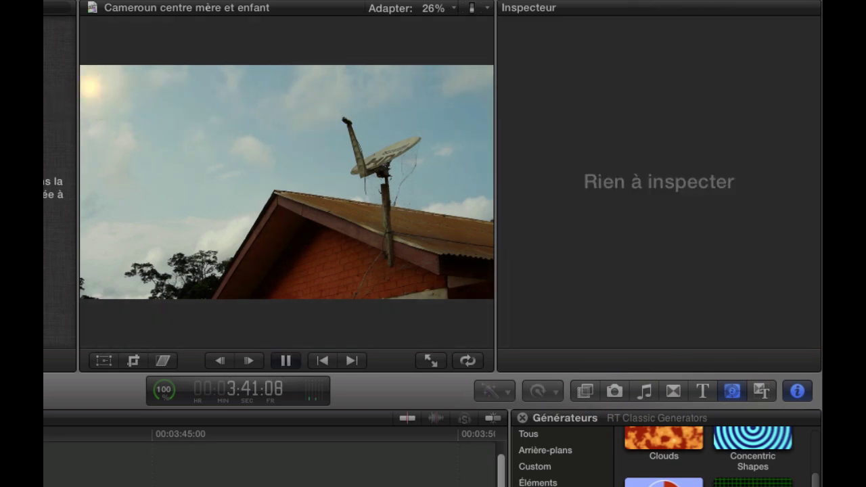
key("space")
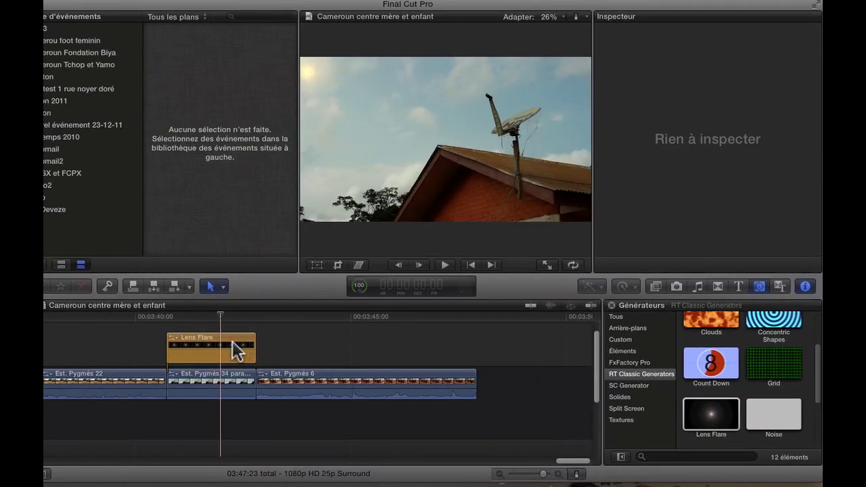
Delete the Lens Flare clip and briefly play the sequence at "Est. Pygmés 6"
left_click(236, 351)
key("Delete")
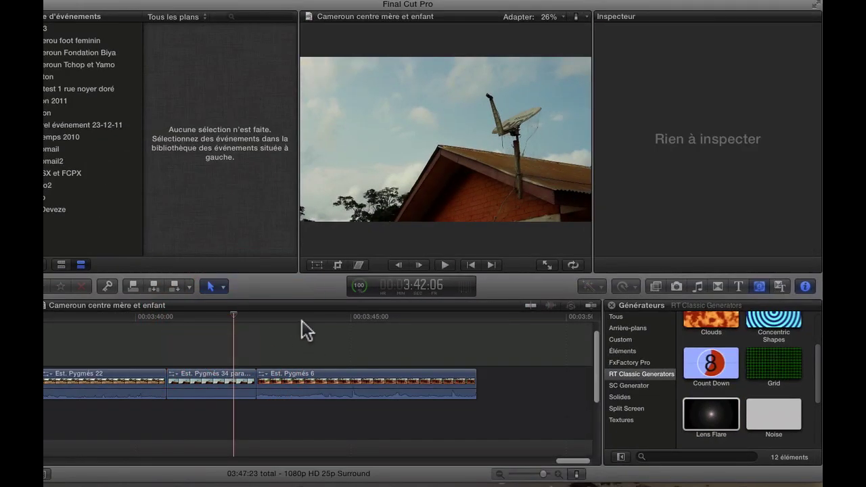
left_click(298, 321)
key("space")
left_click(280, 325)
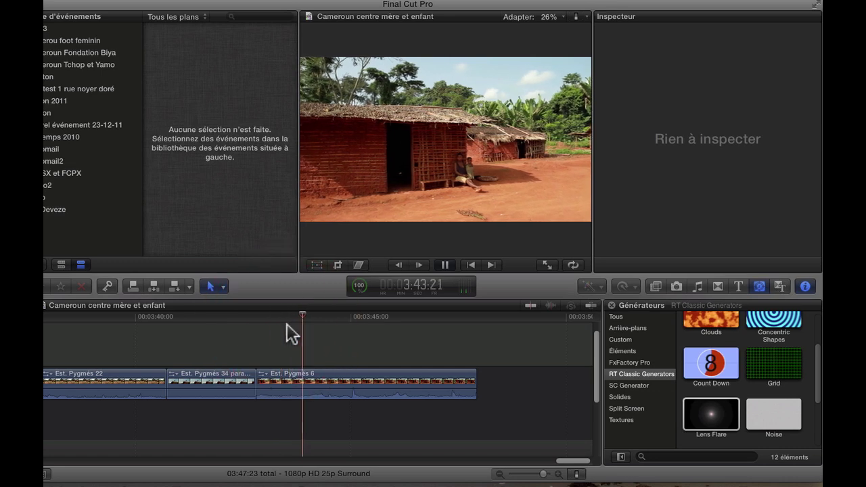
key("space")
left_click_drag(214, 329, 105, 352)
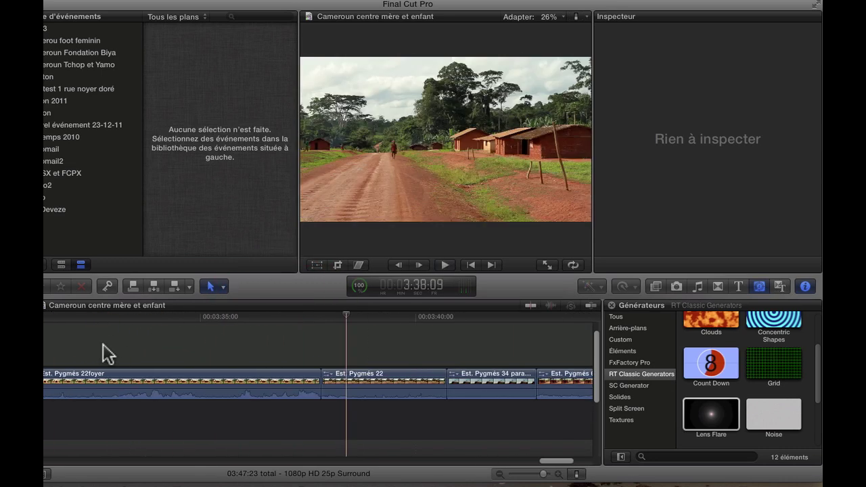
left_click(142, 338)
left_click_drag(102, 322, 156, 323)
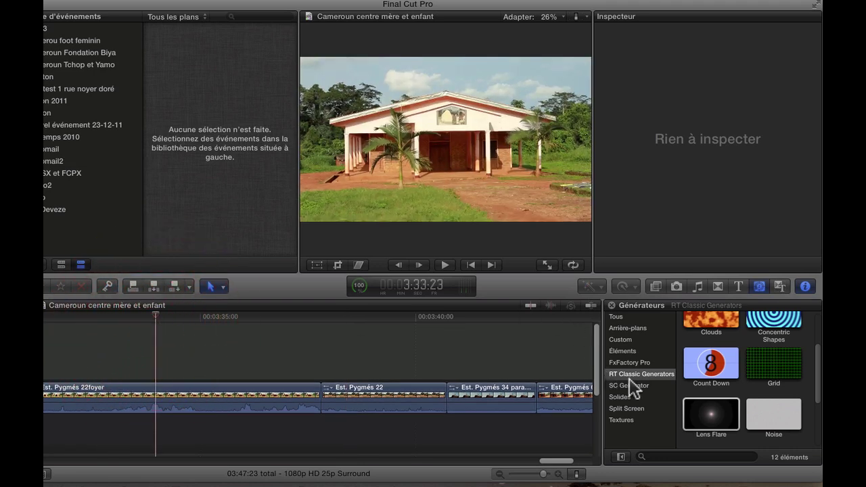
Browse the generators in the RT Classic Generators, Textures, FxFactory Pro, Solides and Split Screen categories
scroll(721, 395, "down", 5)
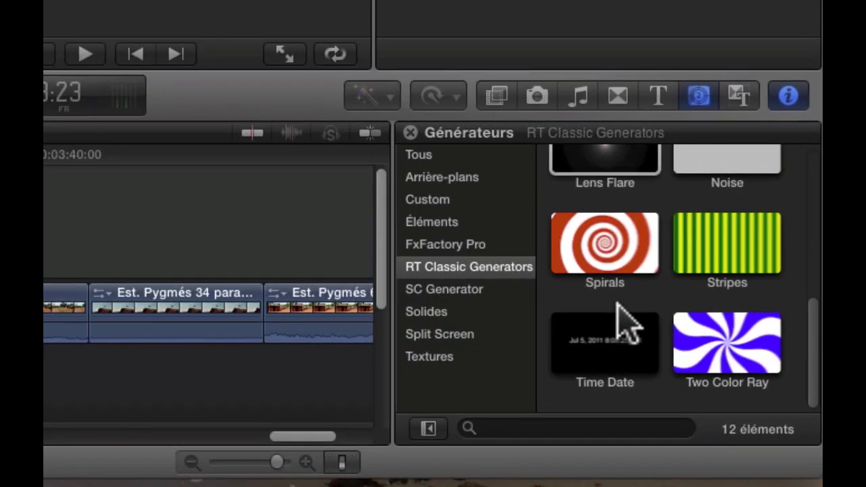
scroll(626, 324, "up", 5)
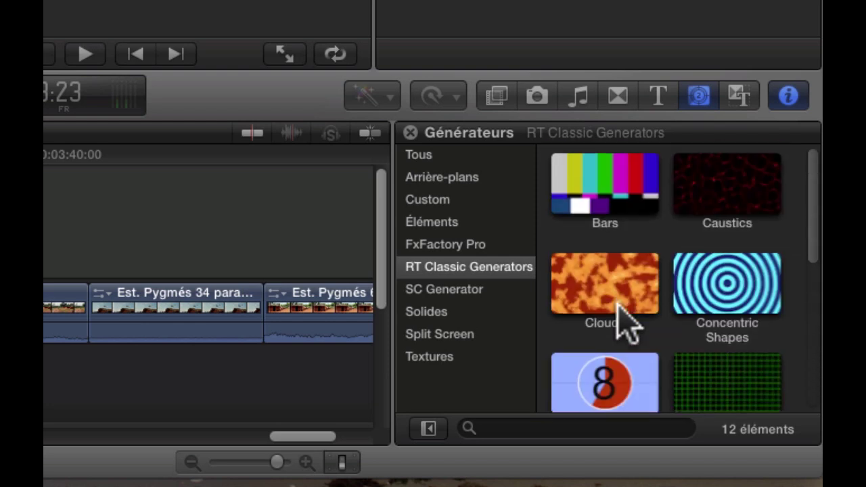
left_click(429, 332)
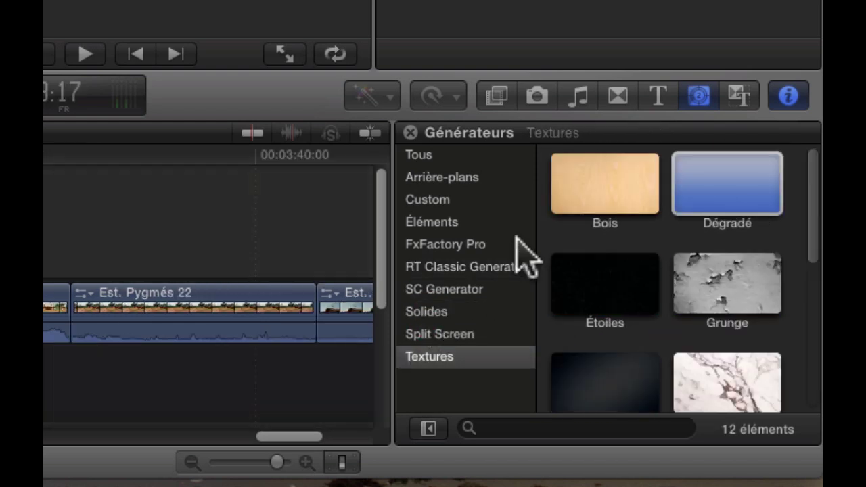
left_click(430, 244)
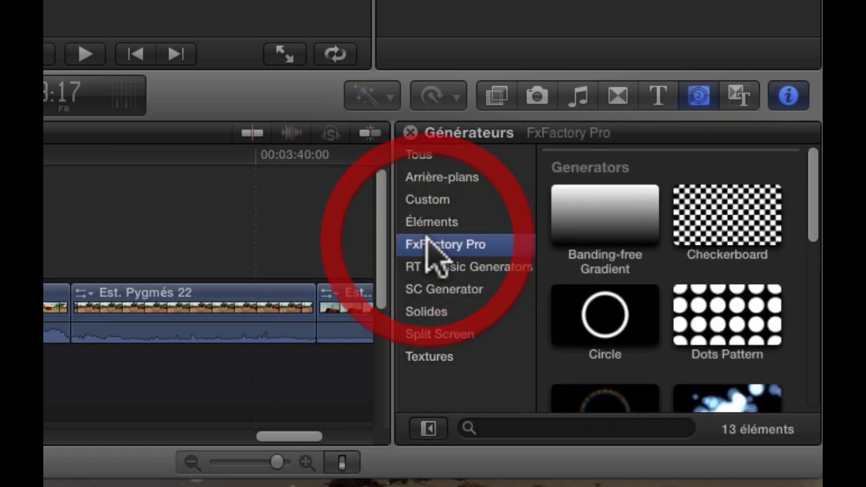
left_click(598, 220)
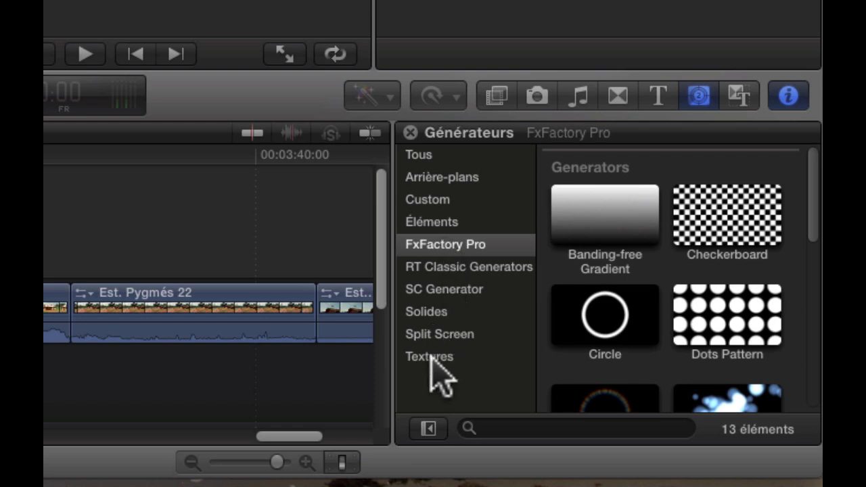
left_click(432, 311)
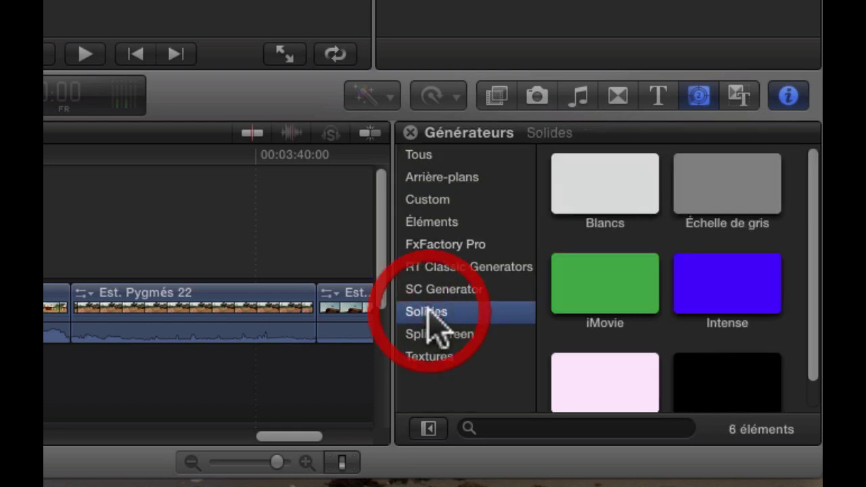
scroll(657, 267, "down", 2)
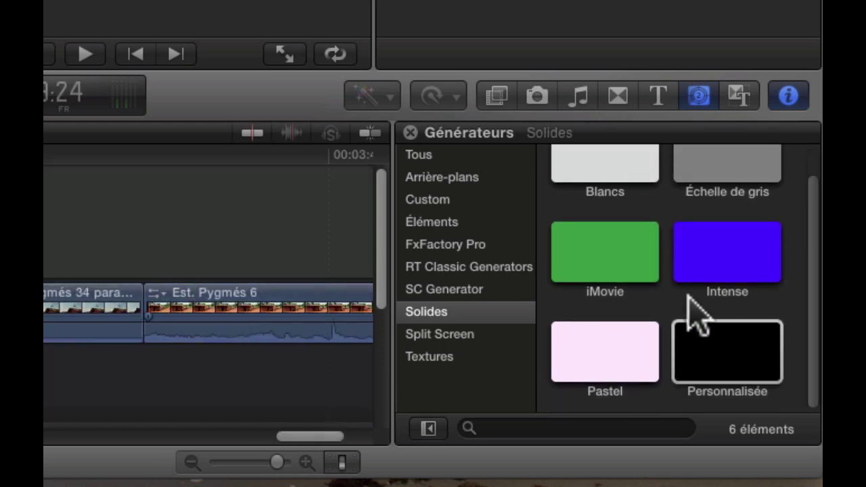
left_click(445, 338)
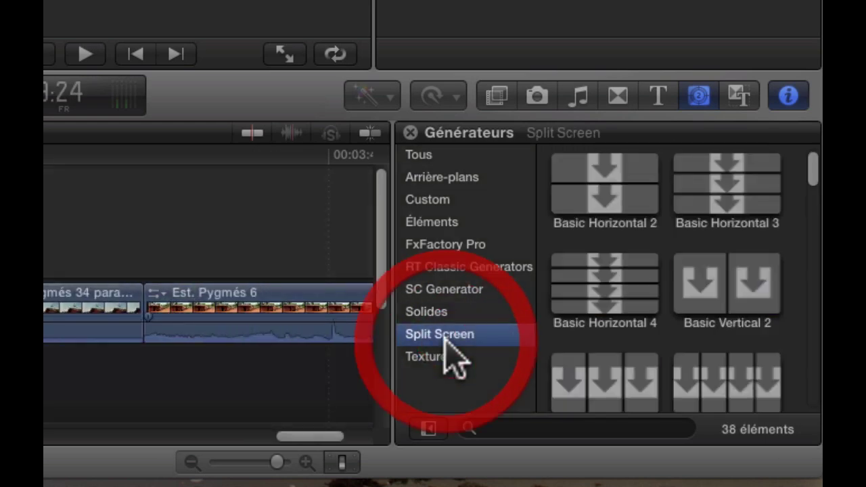
Connect the Dégradé generator from the Textures category above the "Est. Pygmés 6" clip, near that clip's start
left_click(433, 357)
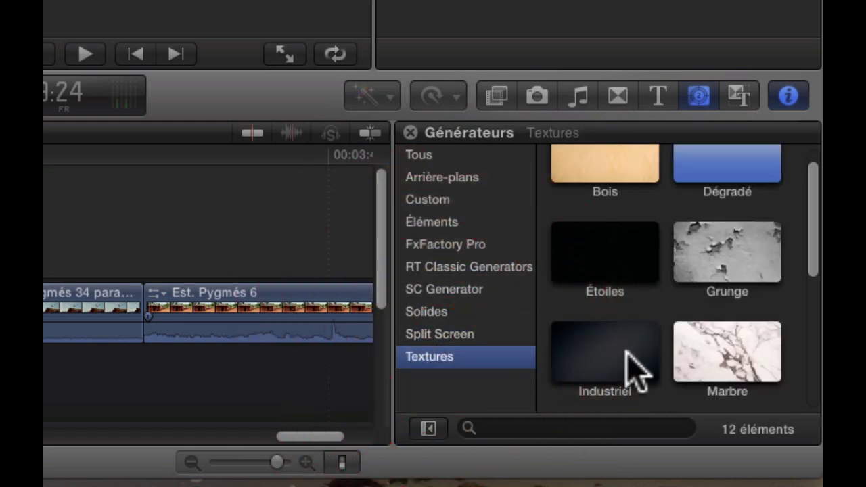
scroll(634, 368, "down", 5)
scroll(633, 367, "down", 3)
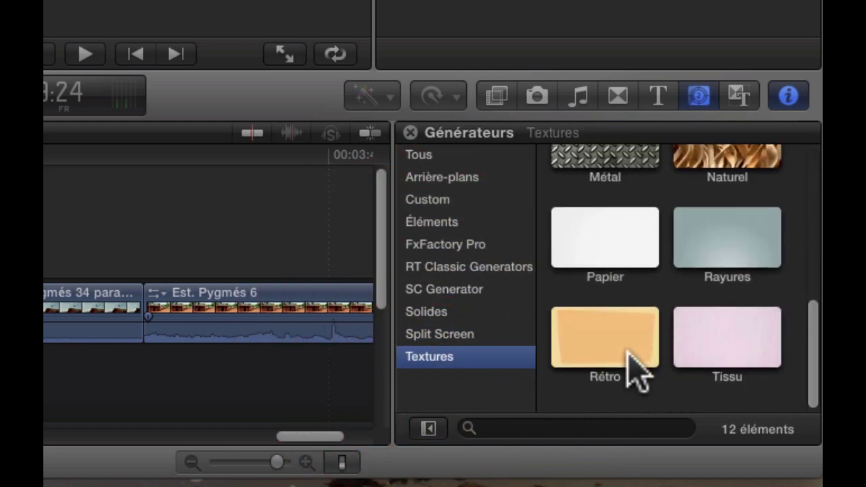
scroll(636, 369, "up", 4)
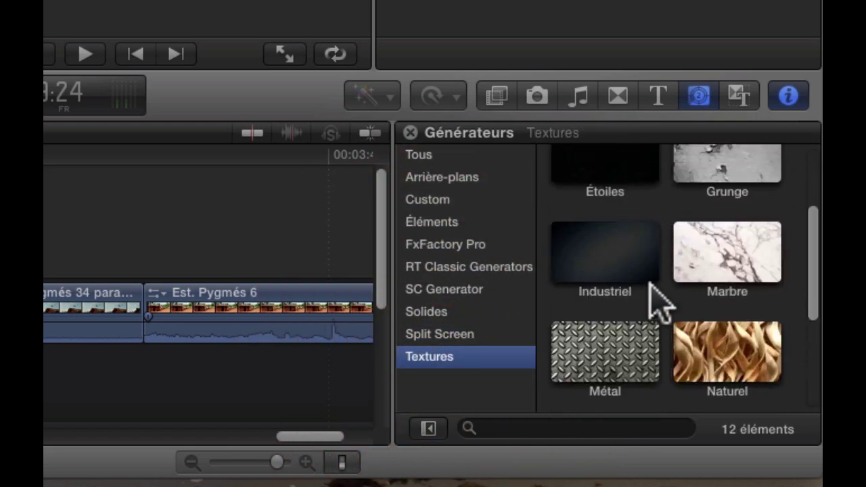
scroll(656, 304, "up", 3)
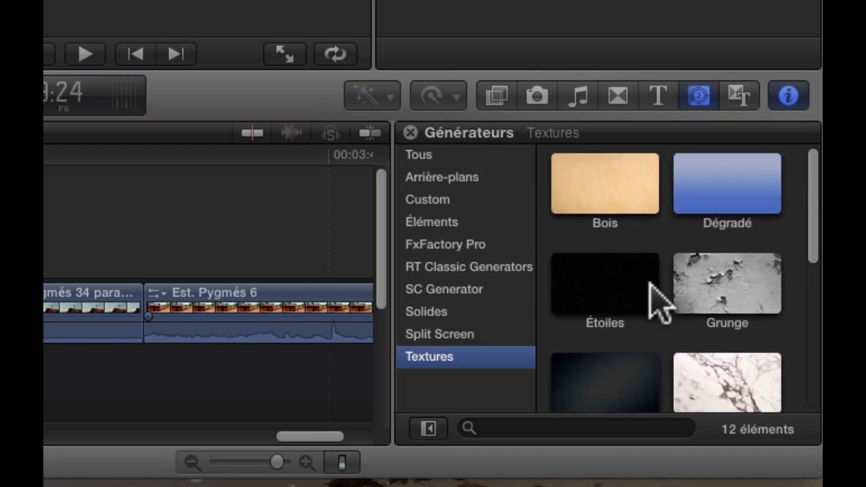
left_click_drag(735, 186, 199, 201)
left_click_drag(404, 381, 348, 377)
scroll(312, 378, "right", 3)
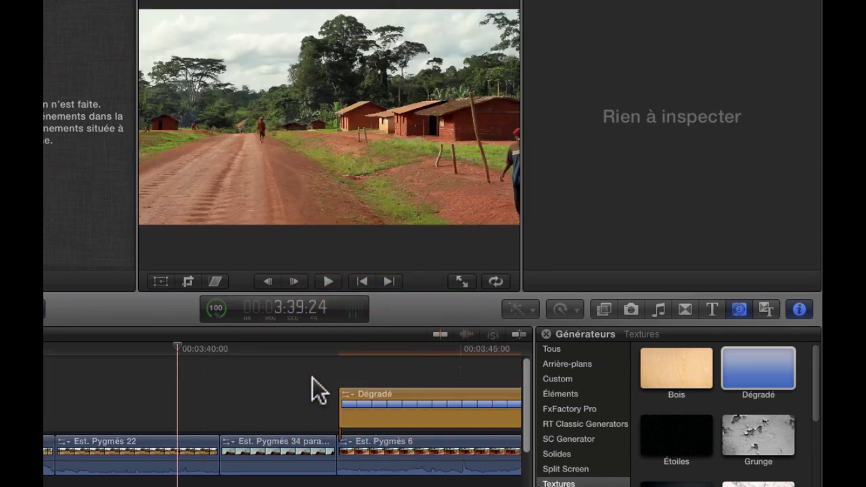
Set the Dégradé clip's blend mode to Multiplication and its opacity to 29,68 %
left_click(346, 346)
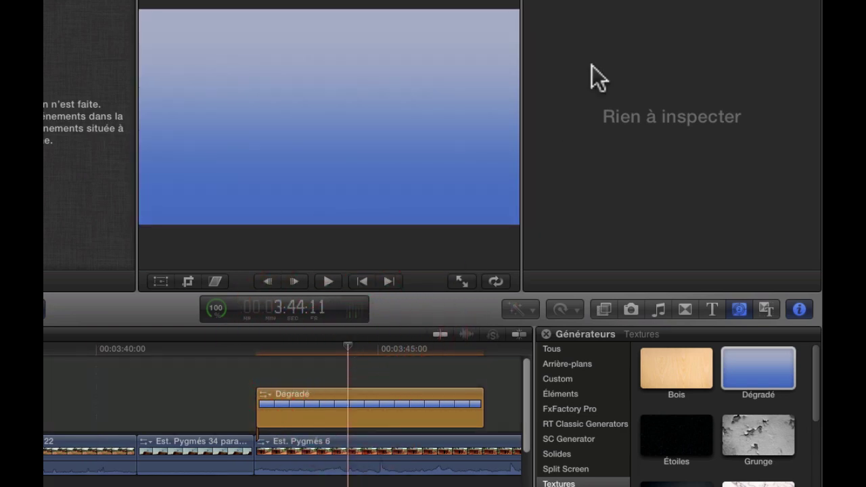
left_click(409, 396)
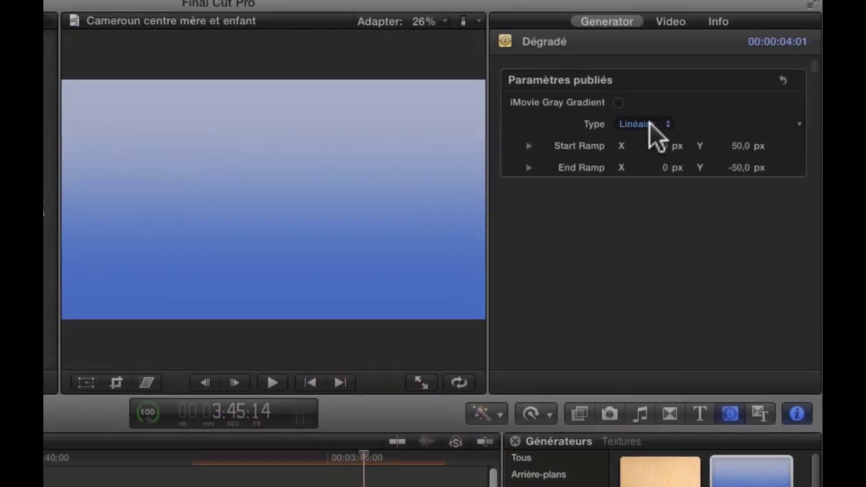
left_click(668, 27)
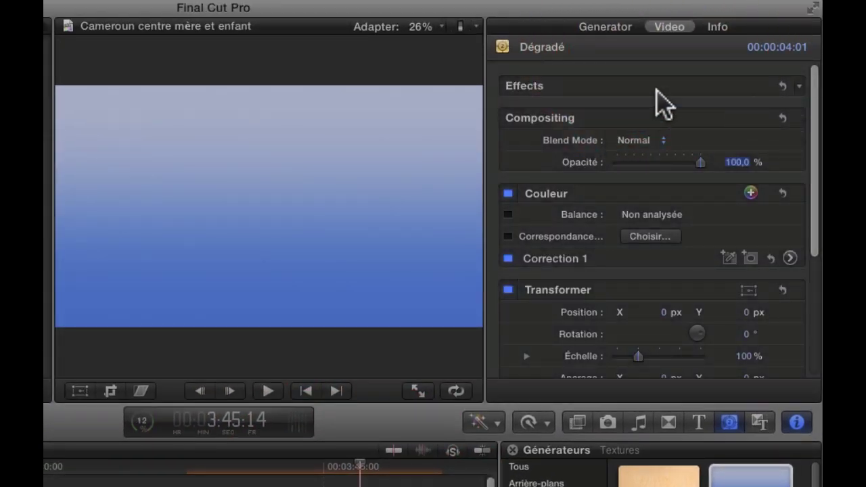
left_click(660, 139)
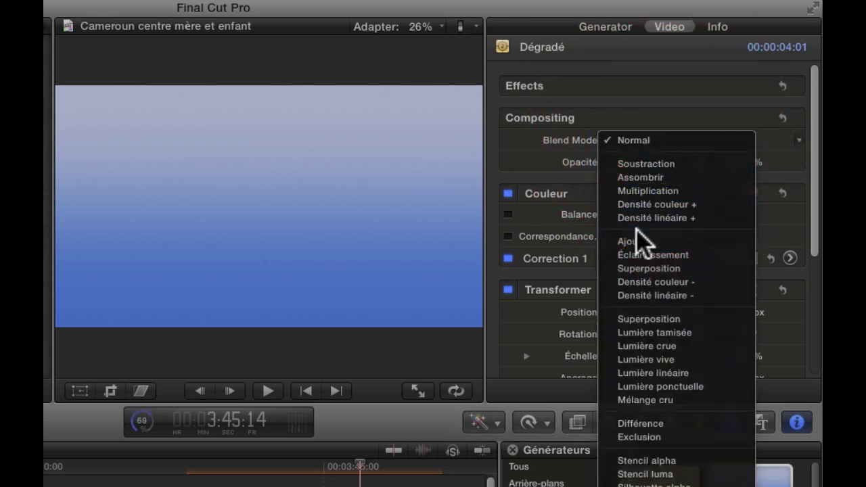
left_click(648, 192)
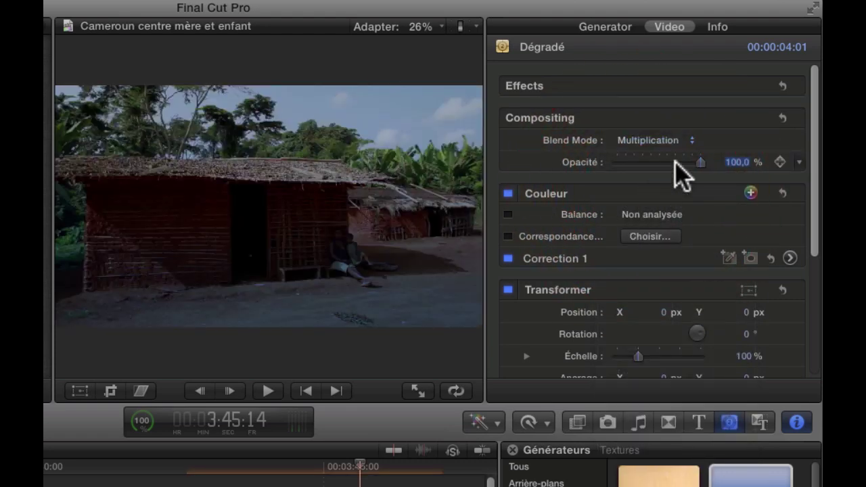
left_click_drag(673, 165, 641, 164)
Extend the Dégradé clip past the end of "Est. Pygmés 6" and park the playhead where only the gradient shows
scroll(364, 486, "right", 5)
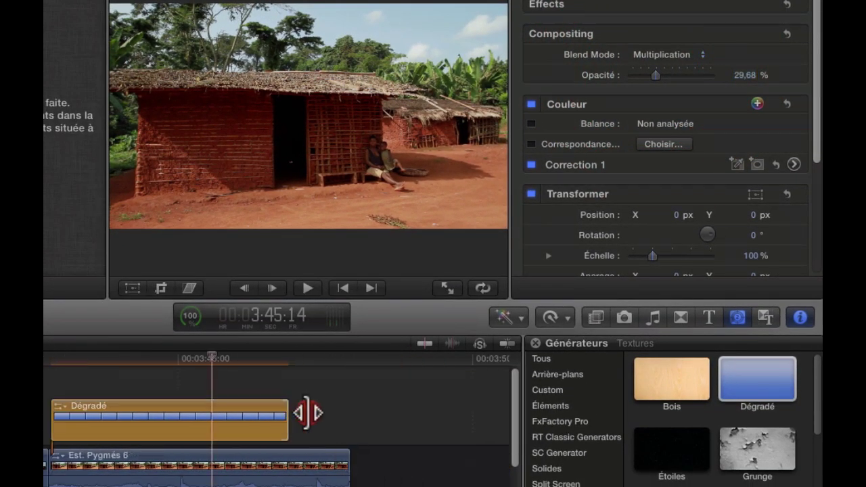
left_click_drag(293, 414, 440, 416)
left_click_drag(399, 369, 383, 368)
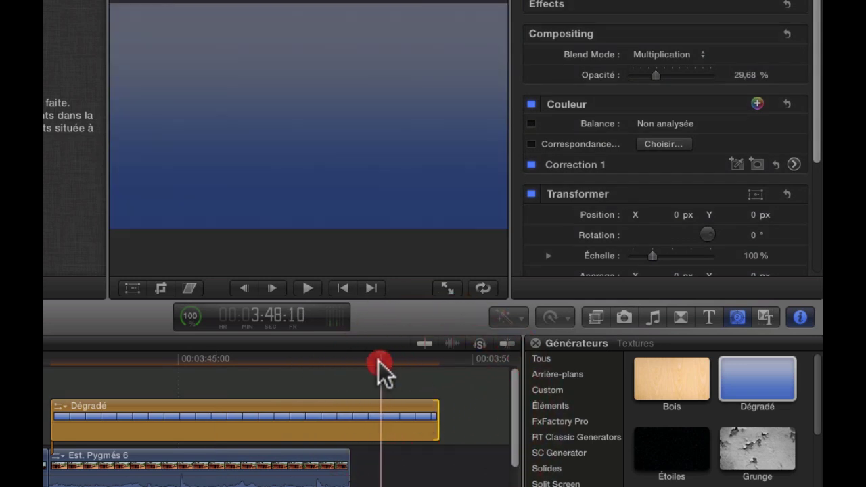
Transform the Dégradé clip to a rotation of -180°, a scale of 205 % and a Y position of 53 px
scroll(714, 135, "down", 3)
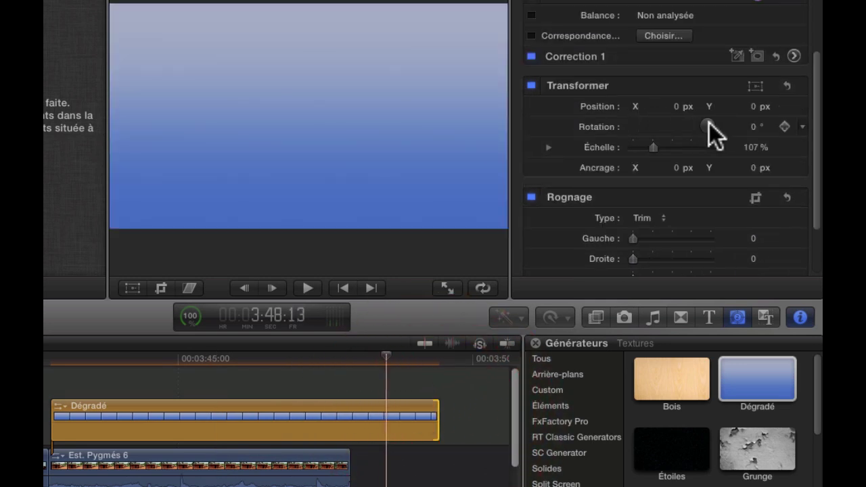
left_click_drag(709, 122, 710, 131)
left_click_drag(706, 135, 676, 124)
left_click(737, 125)
key("BackSpace")
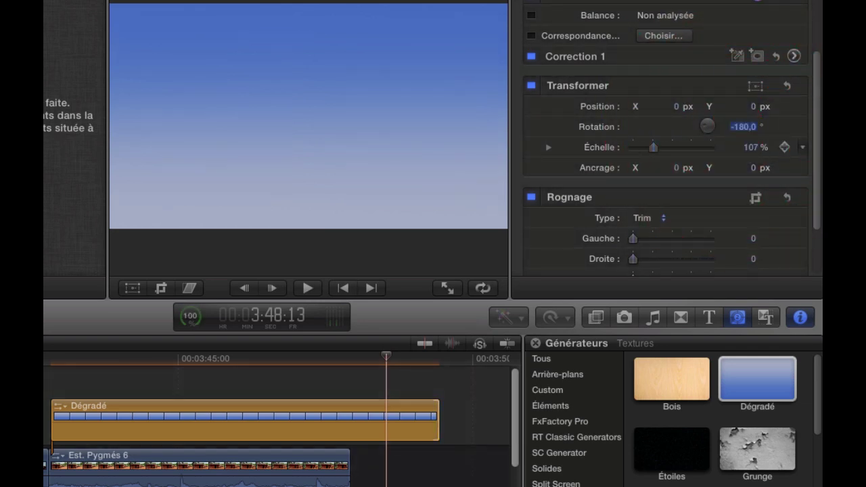
Return the playhead over "Est. Pygmés 6" and set the Dégradé clip's opacity to 65,29 %
left_click(211, 372)
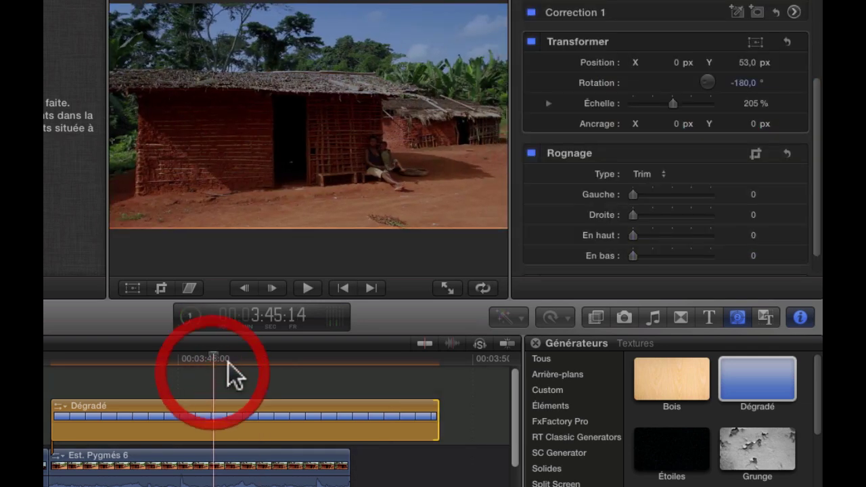
scroll(607, 105, "up", 5)
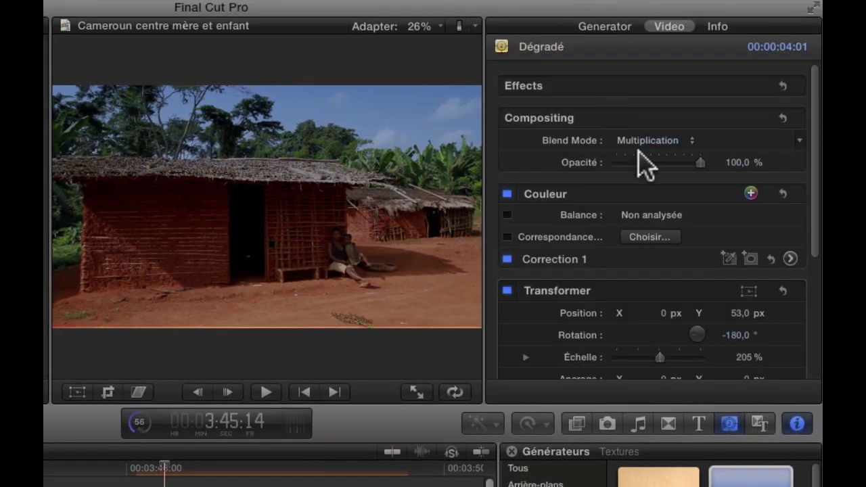
mouse_move(690, 162)
left_mouse_down()
mouse_move(591, 164)
mouse_move(670, 172)
mouse_move(677, 165)
left_mouse_up()
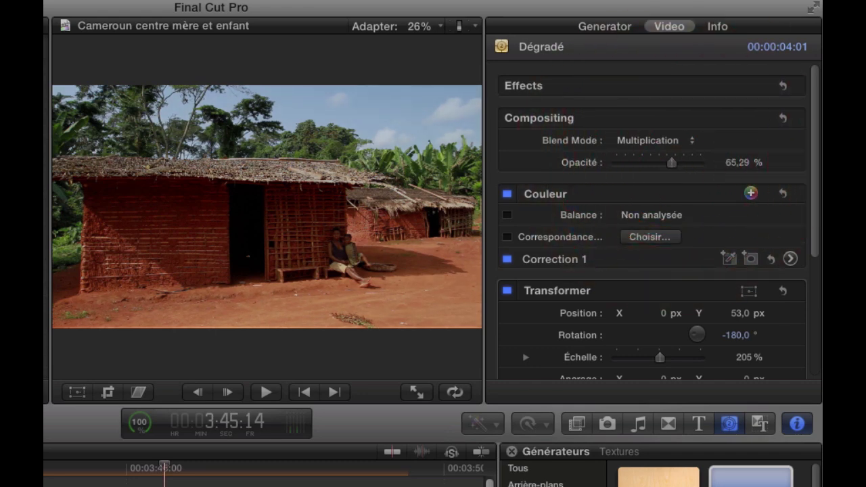
Shift the Dégradé clip to start later over "Est. Pygmés 6" and play across its start to compare the image
left_click(195, 411)
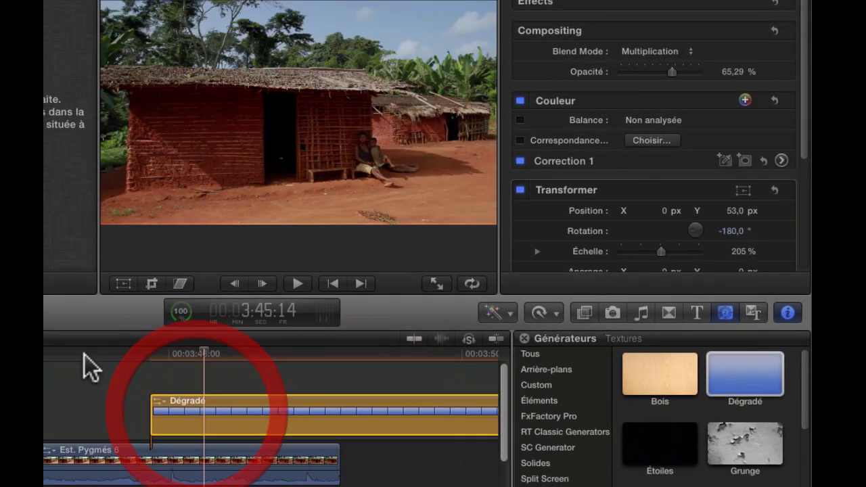
left_click(64, 351)
key("space")
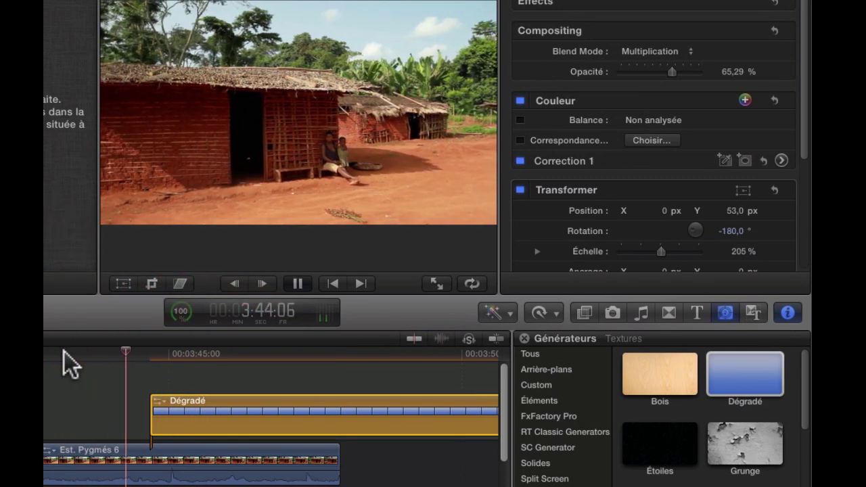
key("space")
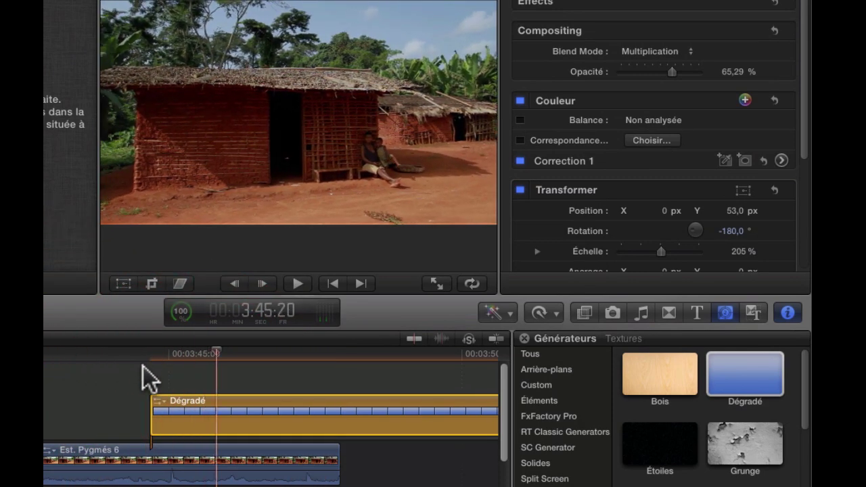
left_click_drag(212, 351, 173, 379)
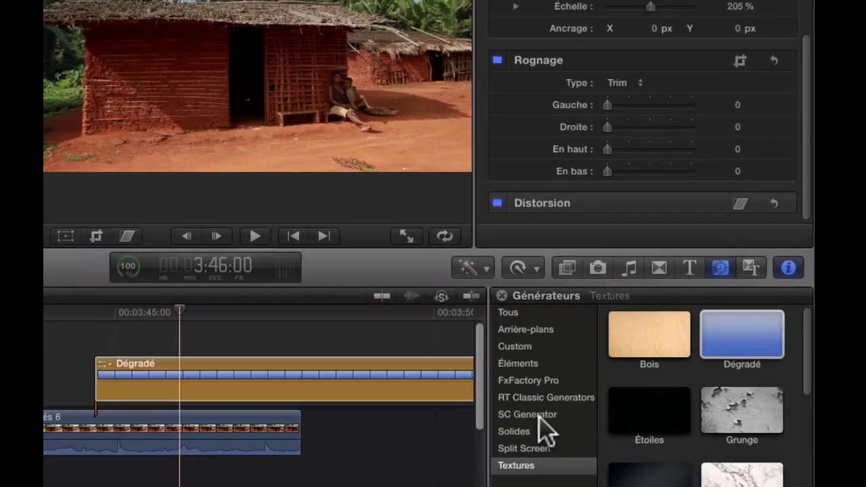
Replace the Dégradé clip with the Banding-free Gradient generator from FxFactory Pro, connected above the beginning of "Est. Pygmés 6"
scroll(564, 447, "up", 2)
left_click(452, 256)
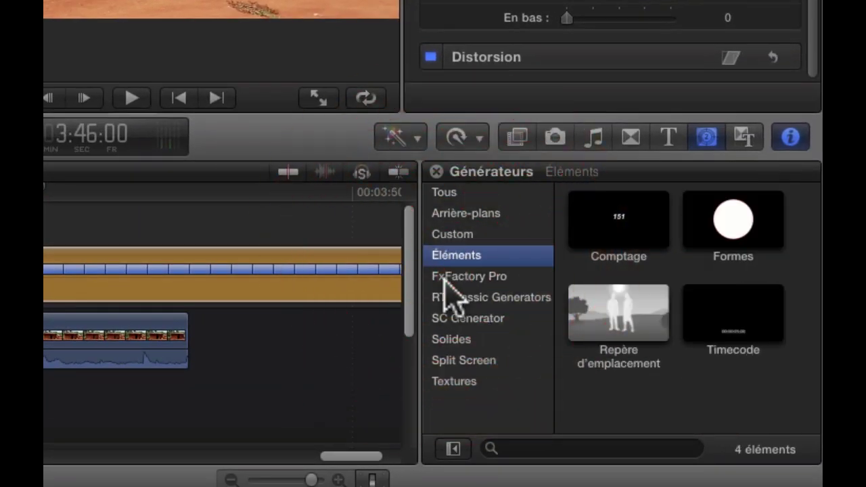
left_click(443, 277)
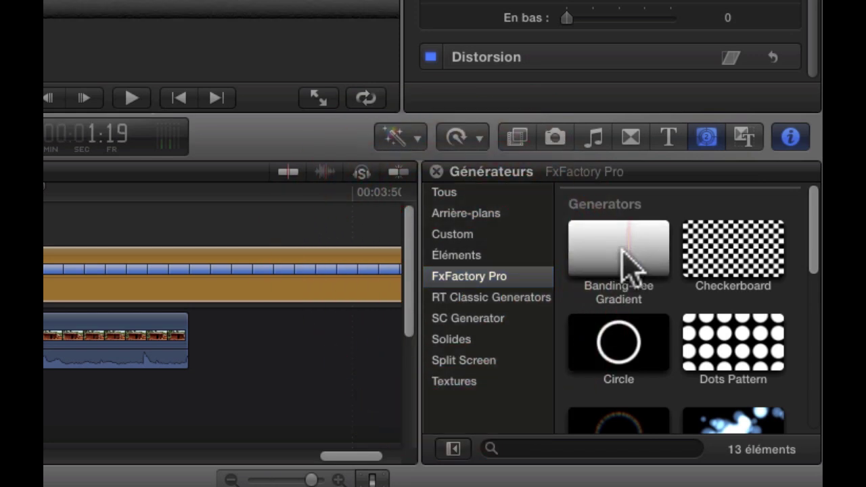
left_click(192, 276)
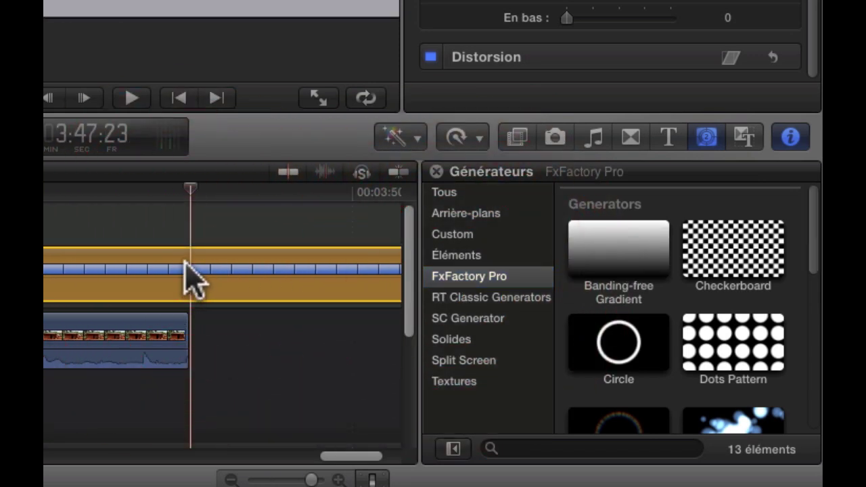
key("super+z")
left_click_drag(611, 270, 0, 263)
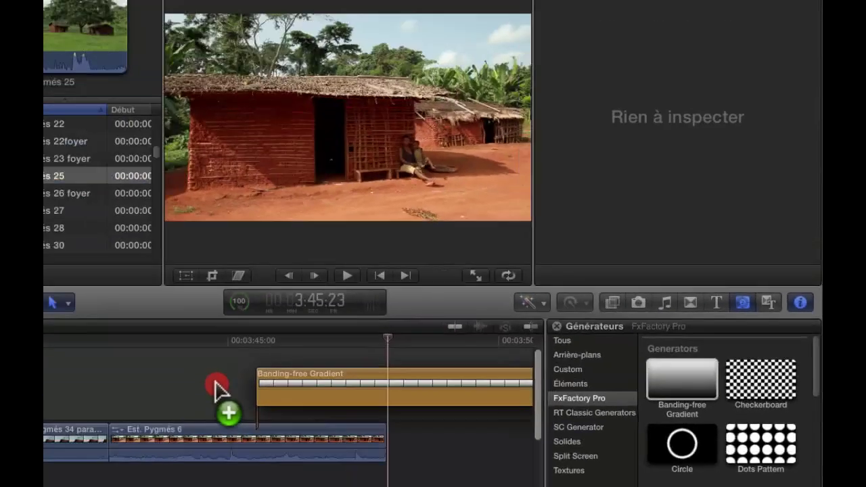
left_click_drag(215, 383, 159, 365)
Set the Banding-free Gradient clip's blend mode to Multiplication with the playhead over the hut footage
left_click(421, 346)
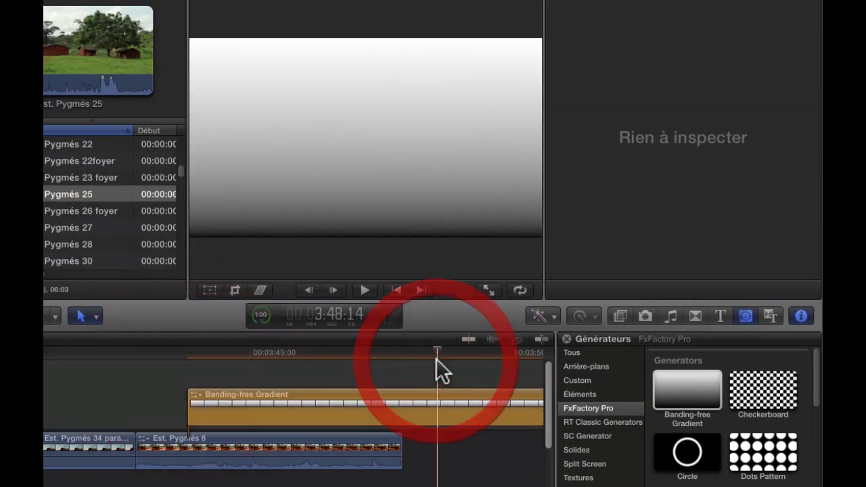
left_click(435, 391)
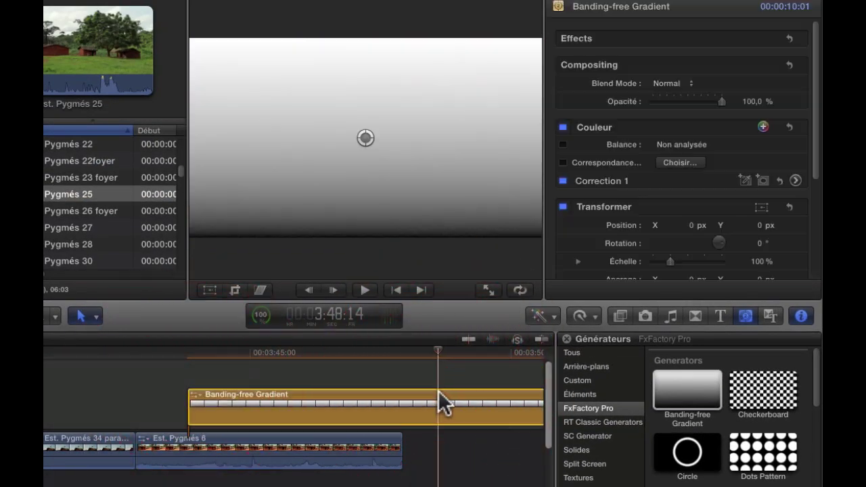
left_click(689, 84)
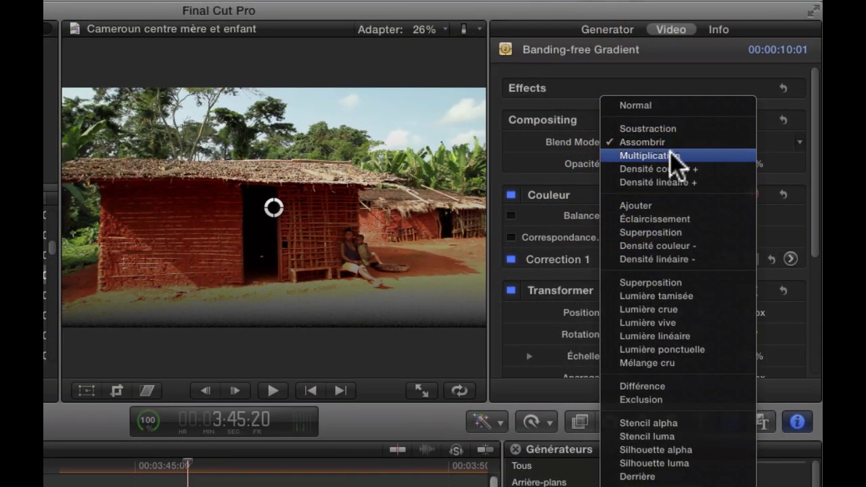
left_click(696, 91)
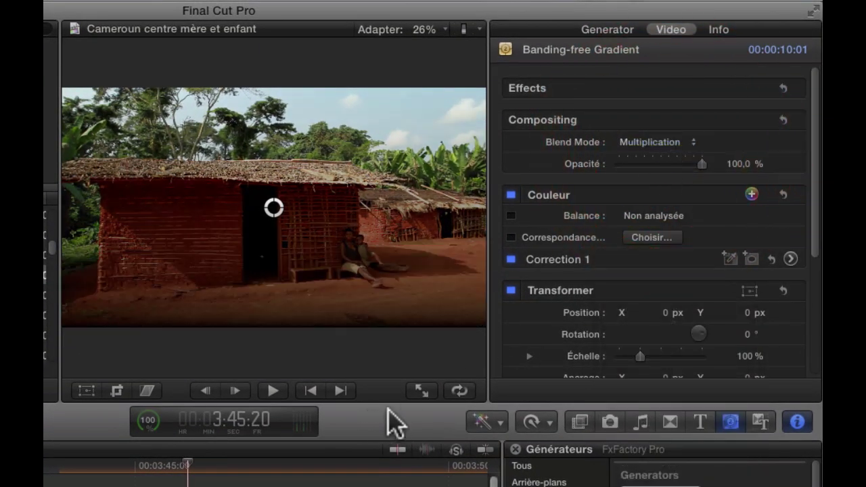
Set the Banding-free Gradient's angle to -90° so the dark end covers the sky
left_click_drag(274, 238, 272, 173)
left_click(613, 30)
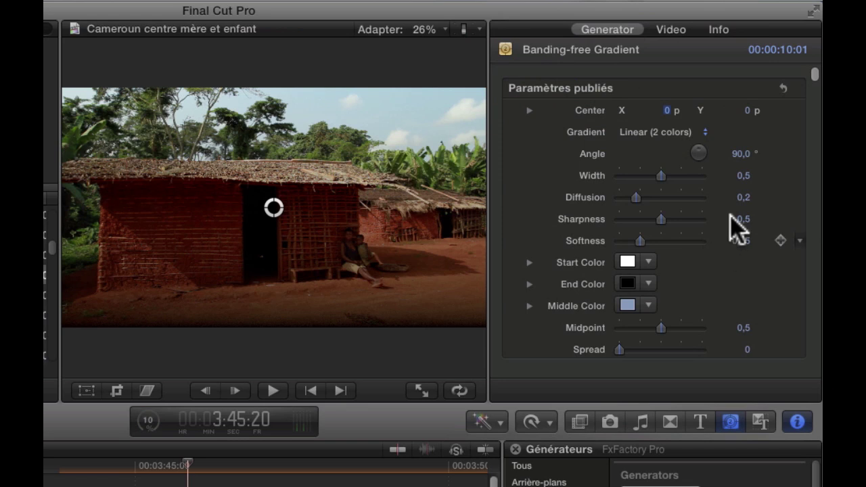
left_click_drag(698, 149, 709, 170)
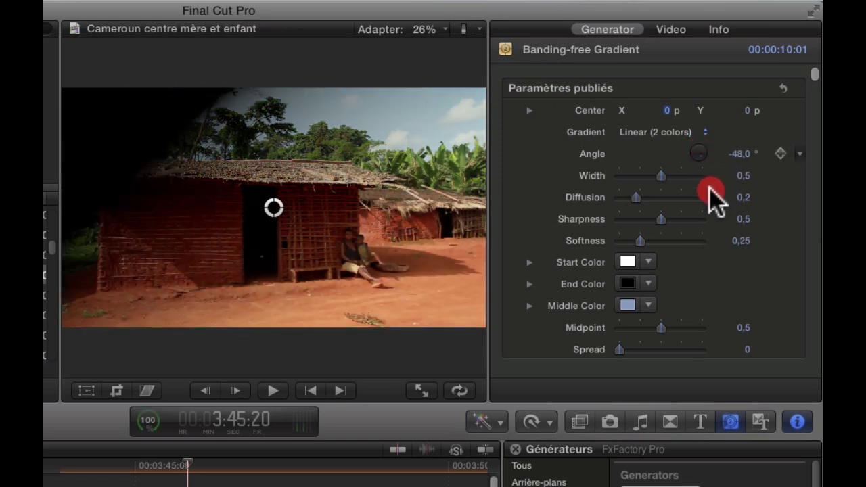
left_click(735, 153)
type("-9")
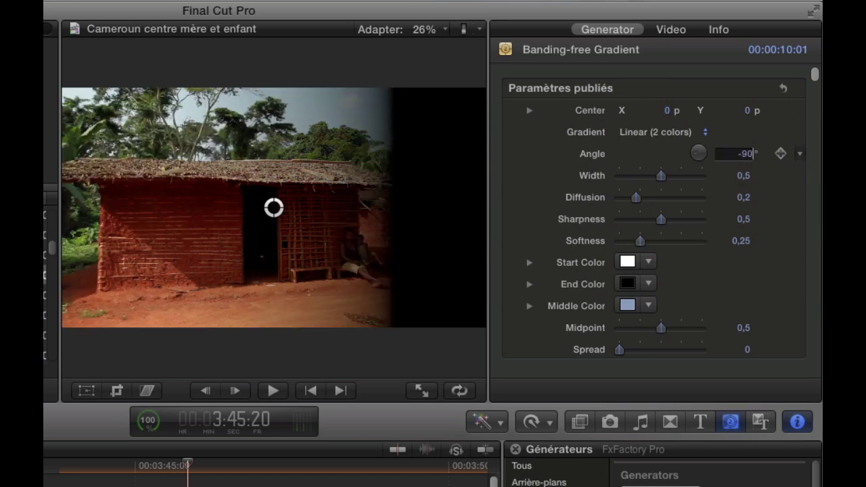
type("0")
key("Return")
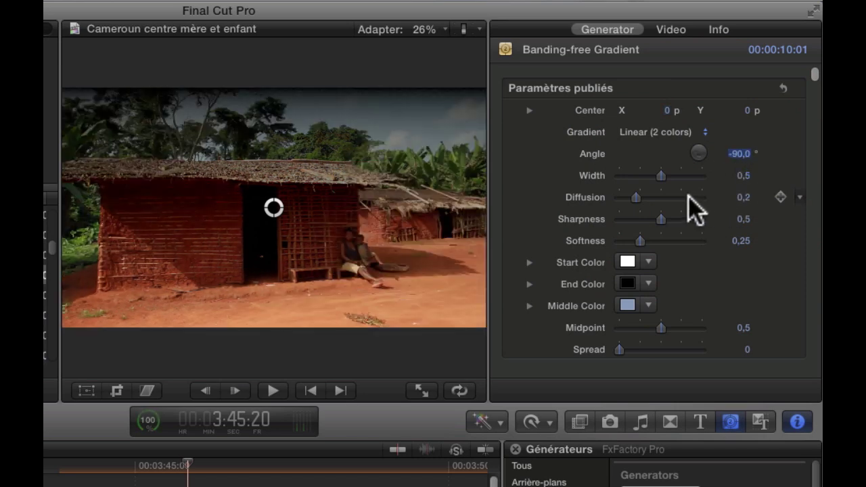
Adjust the gradient's width to 0,7, diffusion to 0,22, sharpness to 0,43 and softness to 0,36
left_click_drag(660, 174, 677, 177)
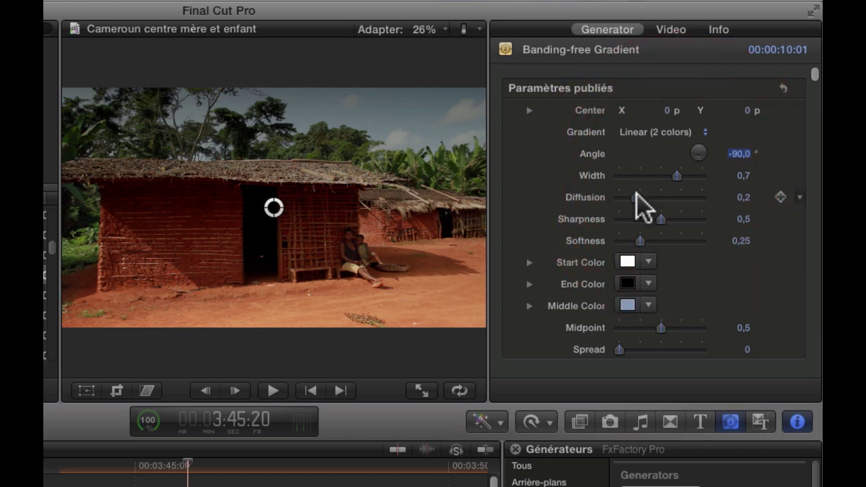
mouse_move(636, 198)
left_mouse_down()
mouse_move(671, 198)
mouse_move(639, 198)
mouse_move(643, 209)
left_mouse_up()
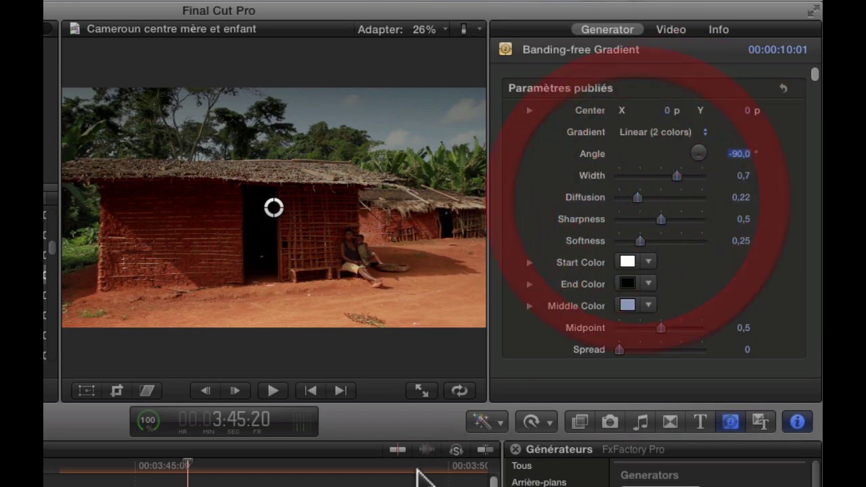
left_click(356, 470)
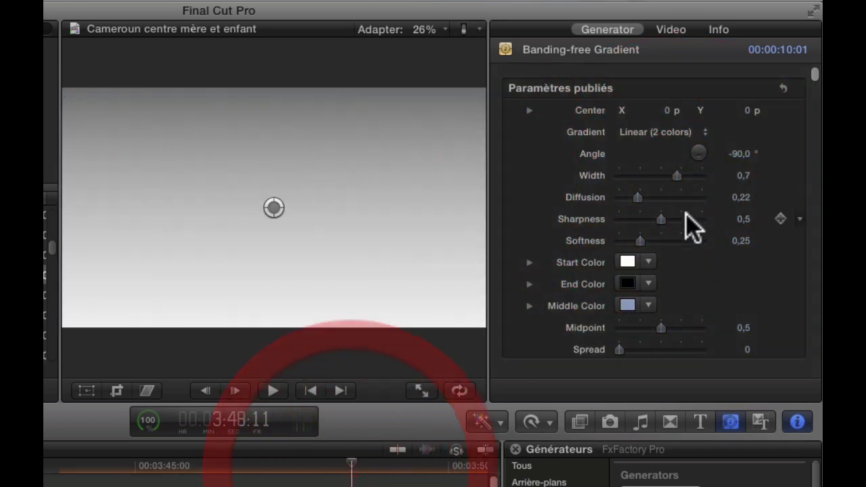
left_click_drag(629, 222, 660, 217)
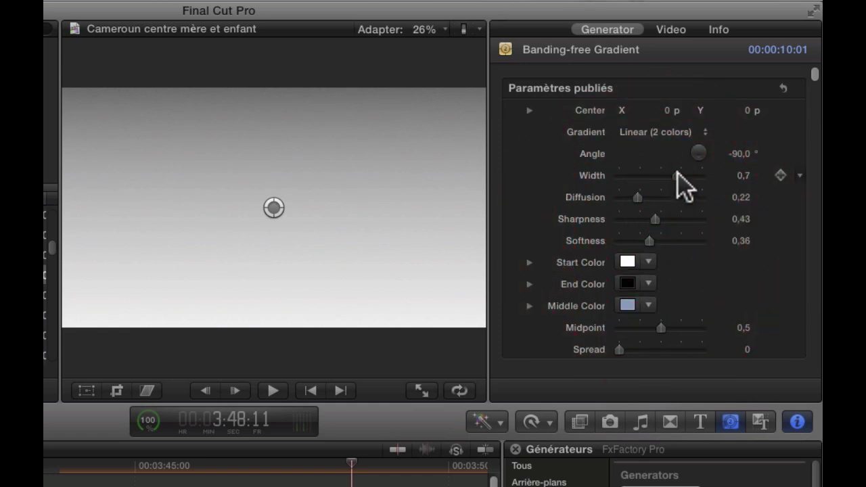
Set the gradient's width to 0,57 and midpoint to 0,31, and move its center to X -0,03, Y 0,22
left_click_drag(677, 177, 637, 198)
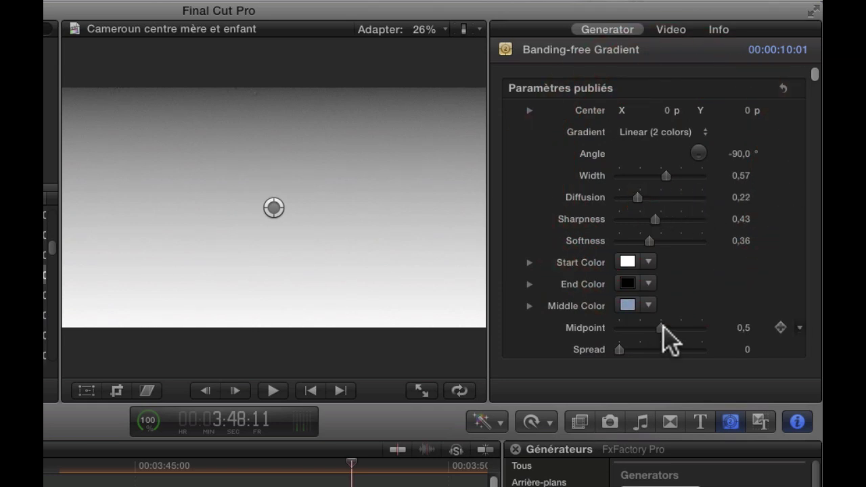
mouse_move(662, 327)
left_mouse_down()
mouse_move(631, 328)
mouse_move(646, 329)
left_mouse_up()
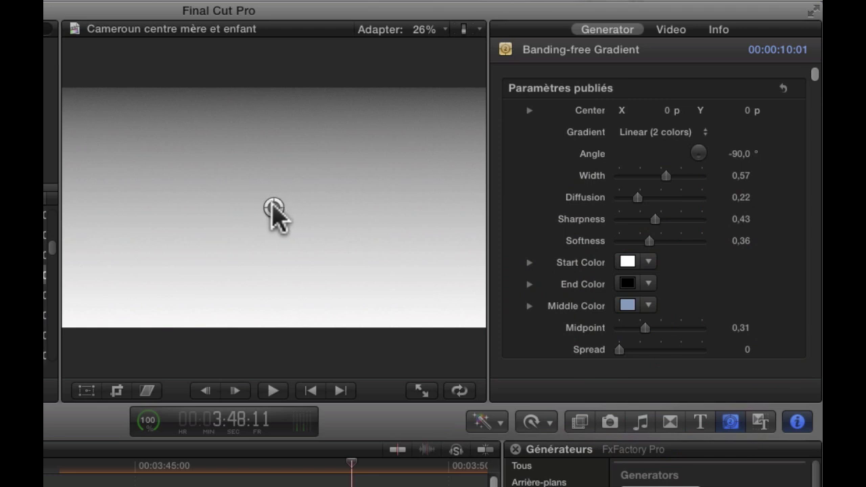
left_click_drag(273, 206, 266, 156)
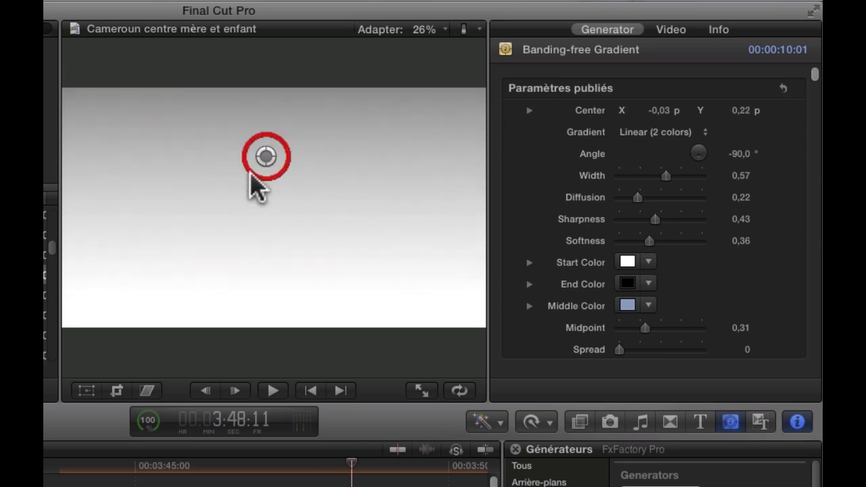
With the playhead over the hut footage, move the gradient's center to X 0, Y 0,15 and set its spread to 0,41
left_click(215, 465)
mouse_move(264, 161)
left_mouse_down()
mouse_move(274, 119)
mouse_move(274, 171)
left_mouse_up()
left_click_drag(618, 349, 653, 349)
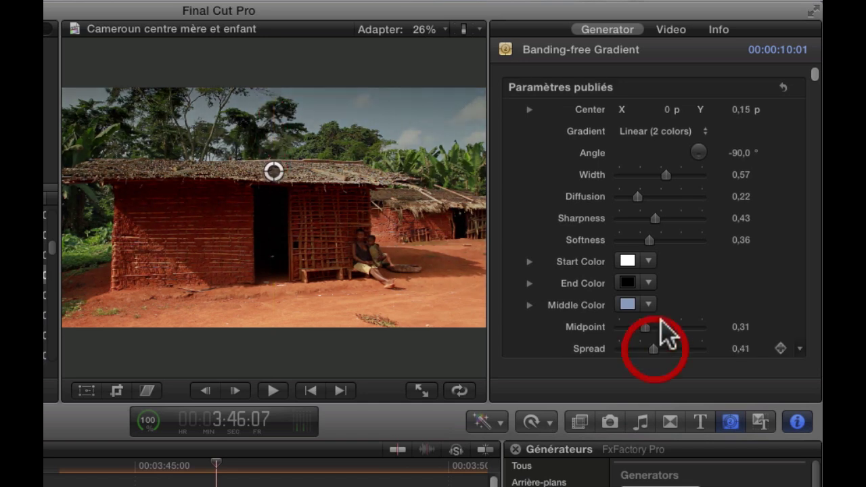
Lower the Banding-free Gradient's opacity to 71,8 % and play back the hut clip to check the blend
left_click(678, 29)
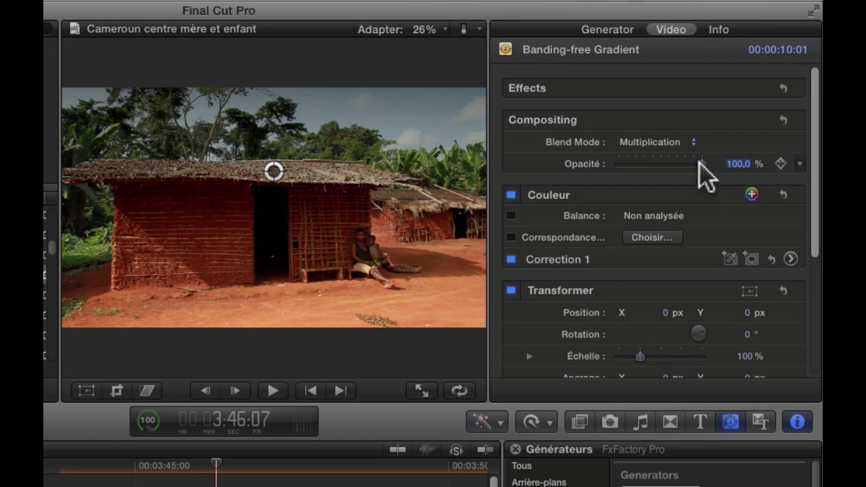
left_click_drag(699, 162, 675, 164)
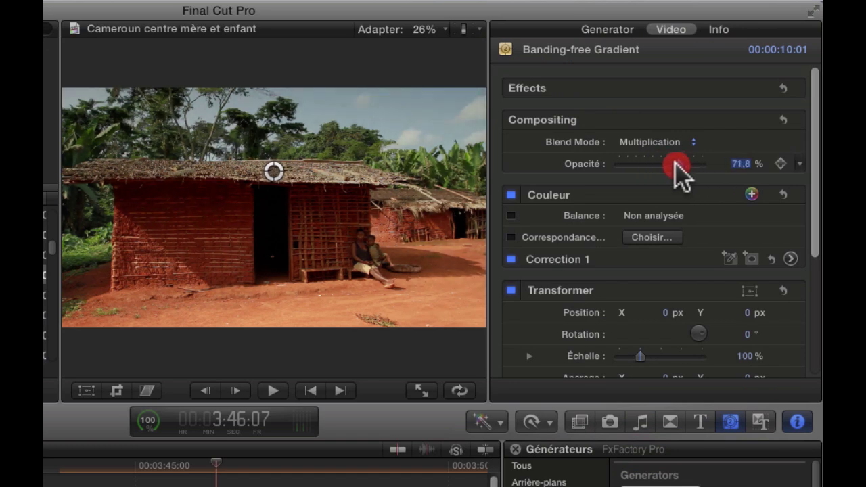
left_click(47, 478)
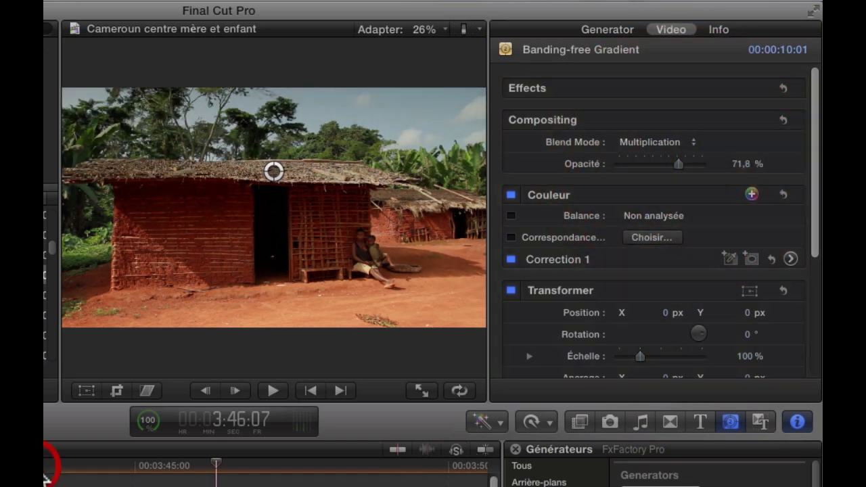
key("space")
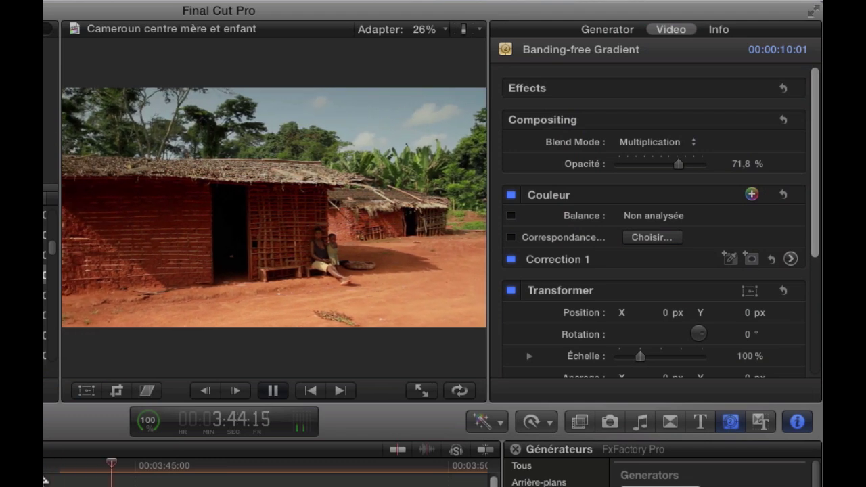
key("space")
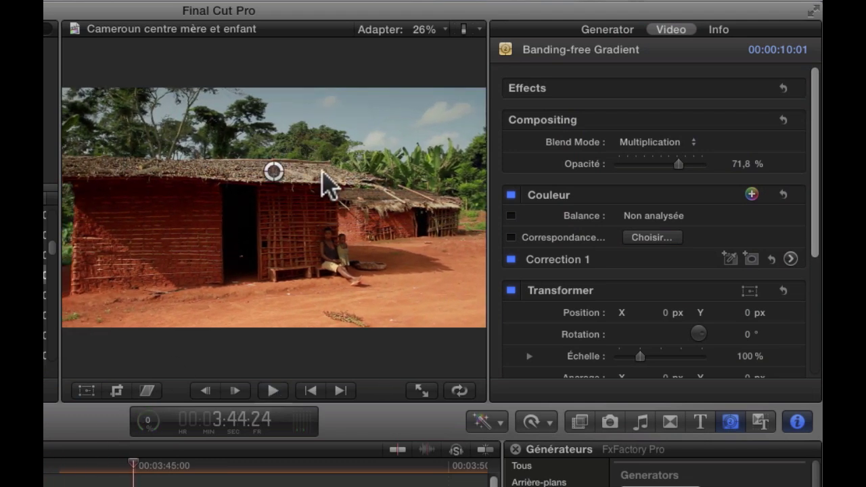
left_click(46, 477)
key("space")
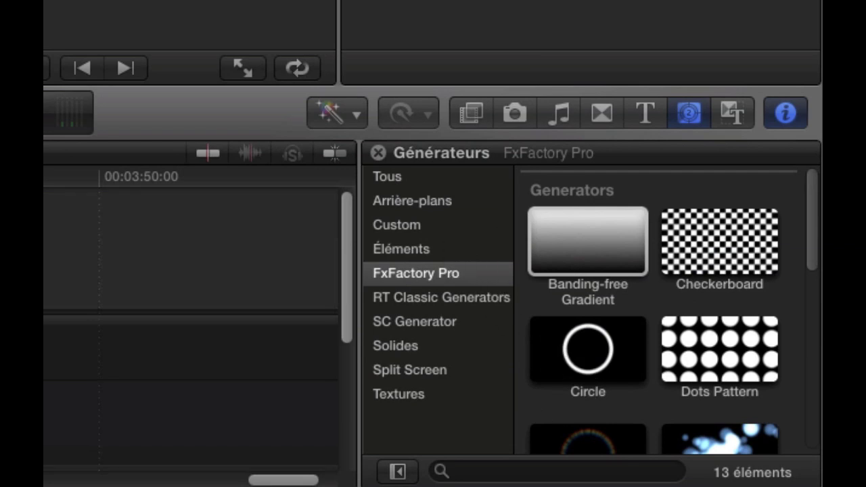
Connect the Star Shine generator from the FxFactory Pro category above the satellite dish clip
scroll(581, 345, "down", 3)
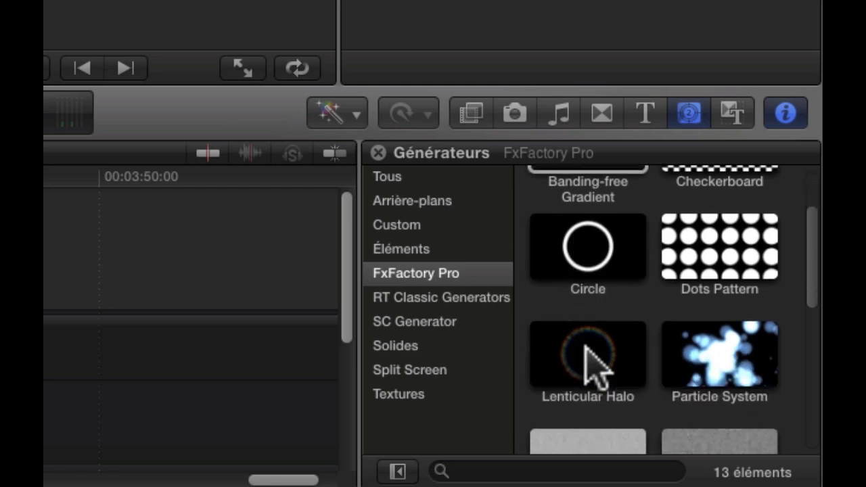
scroll(617, 350, "down", 4)
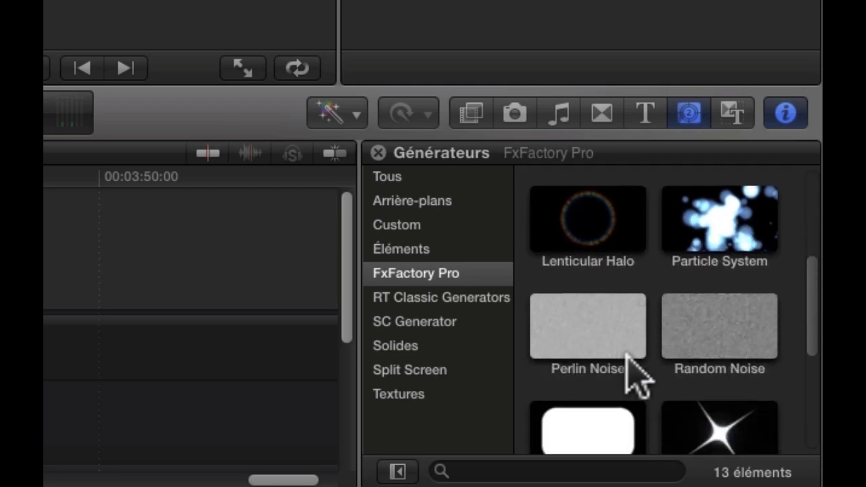
scroll(623, 351, "down", 3)
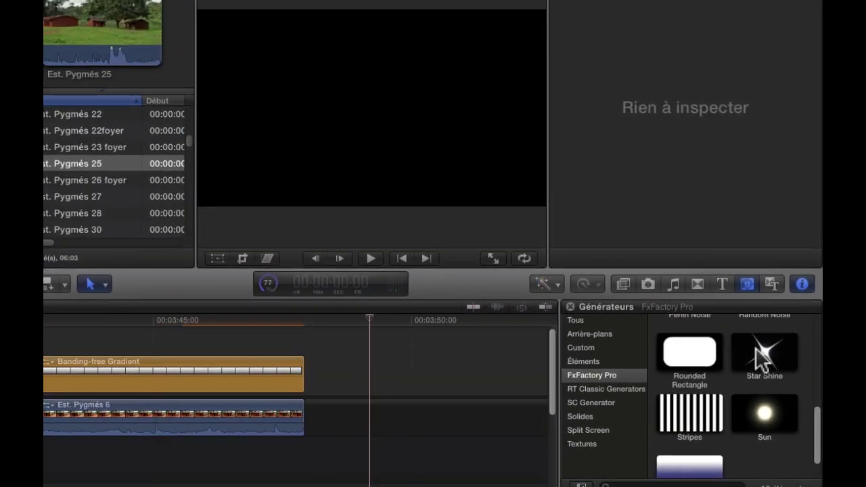
left_click(762, 355)
key("q")
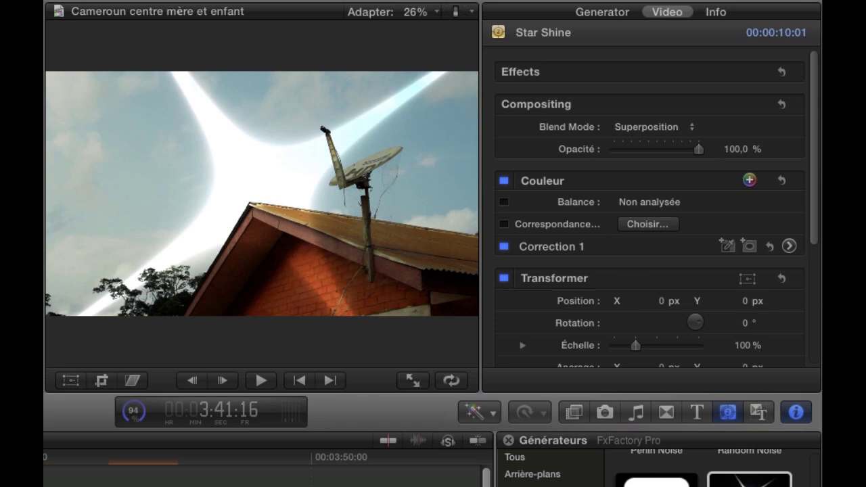
Move the Star Shine's center onto the satellite dish at X 0,37, Y 0,07 and set its width to 1,05
key("Up")
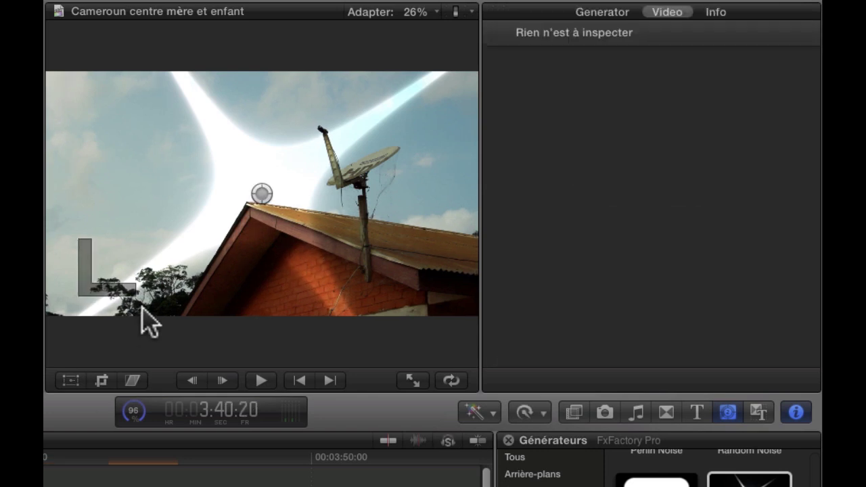
left_click(263, 194)
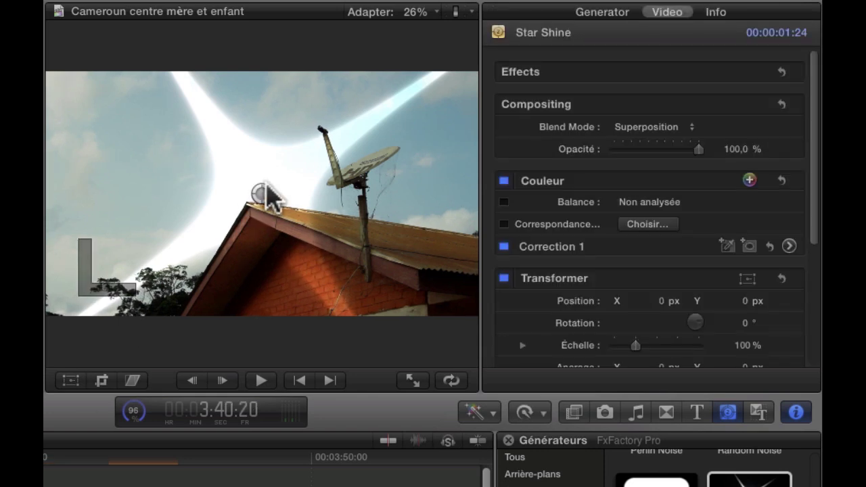
left_click_drag(264, 195, 353, 174)
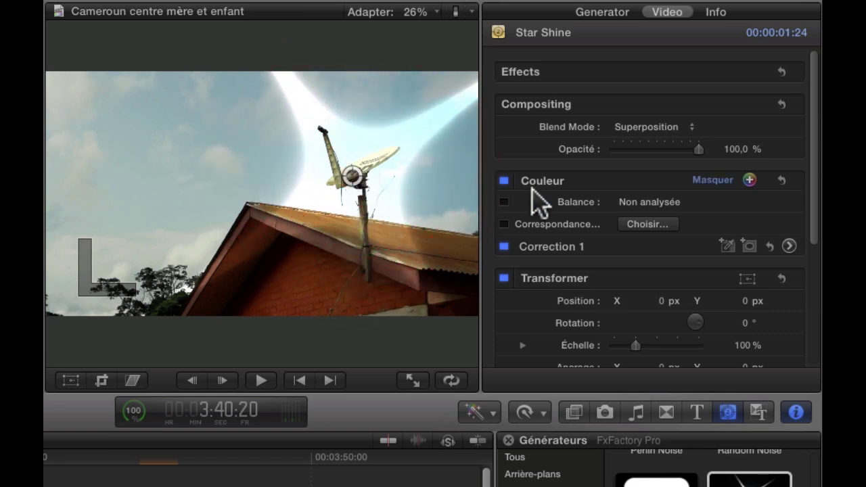
left_click(601, 13)
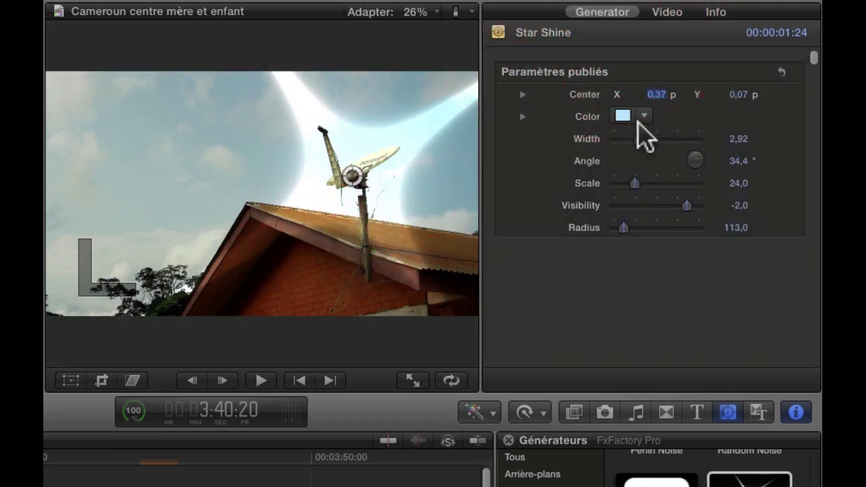
mouse_move(638, 135)
left_mouse_down()
mouse_move(647, 140)
mouse_move(624, 142)
left_mouse_up()
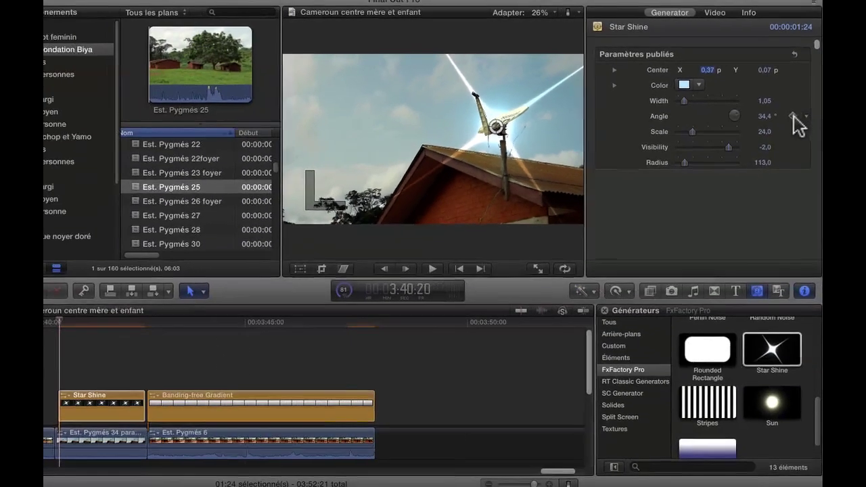
Animate the Star Shine's angle with keyframes from -120° at the clip's start to 34,4° at its end, and play the result
left_click(778, 161)
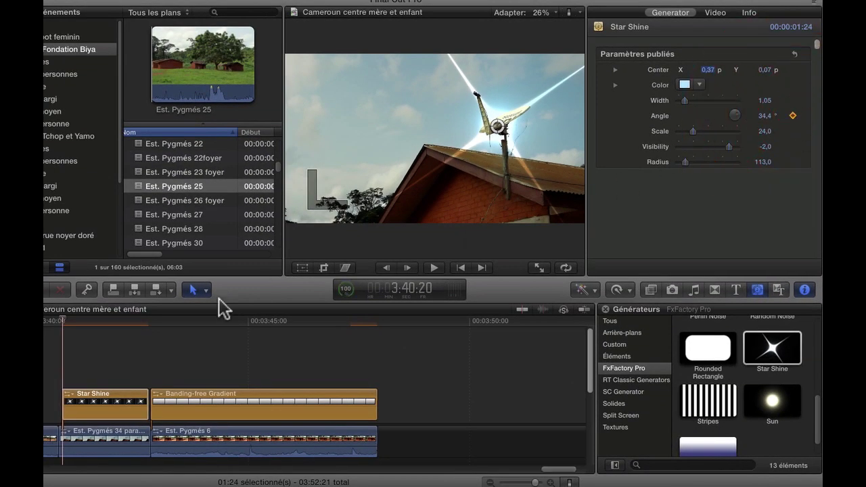
left_click(144, 325)
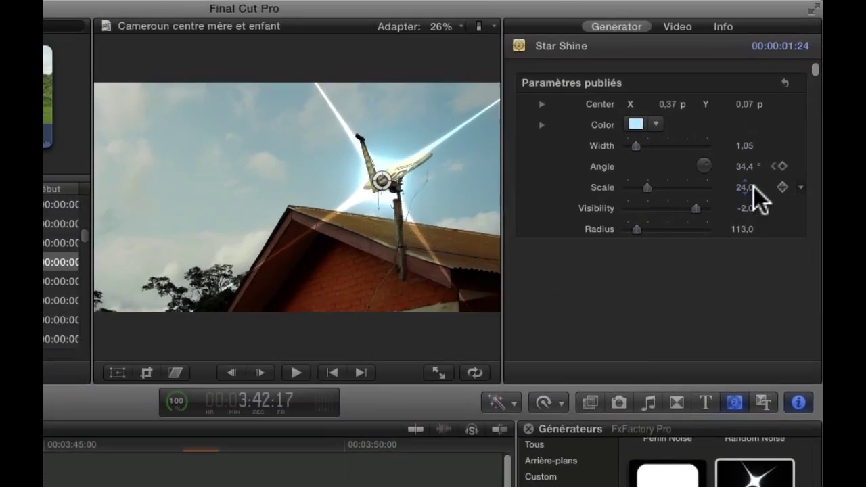
left_click(774, 166)
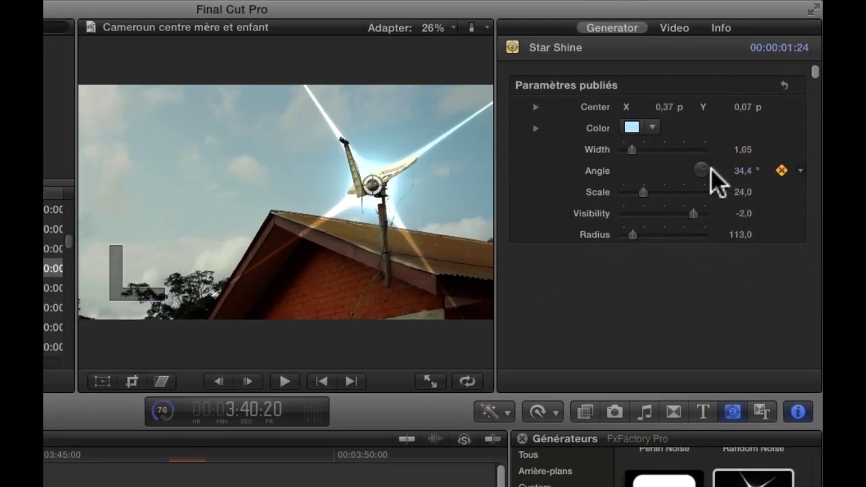
left_click_drag(707, 166, 690, 173)
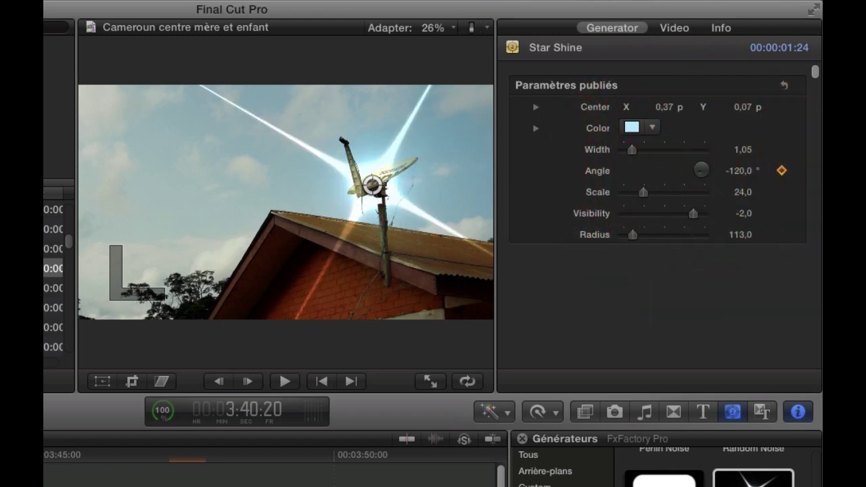
key("space")
key("space")
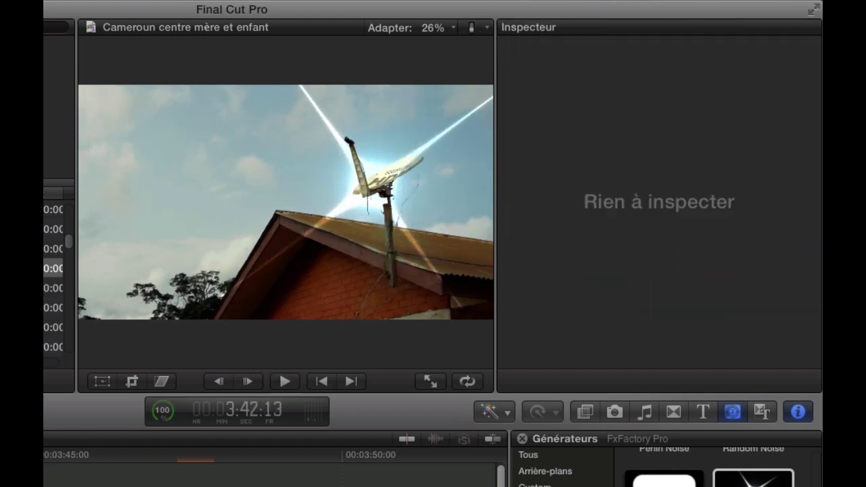
Add the Repère d'emplacement generator from the Éléments category to the main storyline after the last clip
left_click(232, 476)
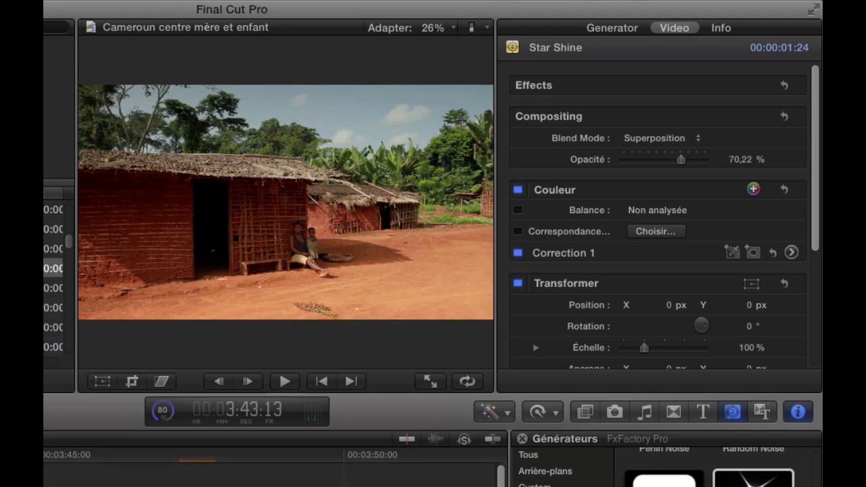
left_click(234, 472)
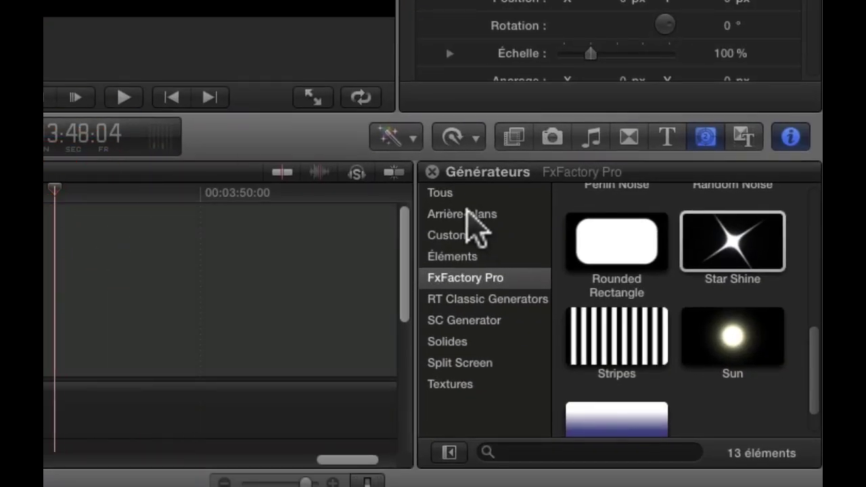
left_click(466, 214)
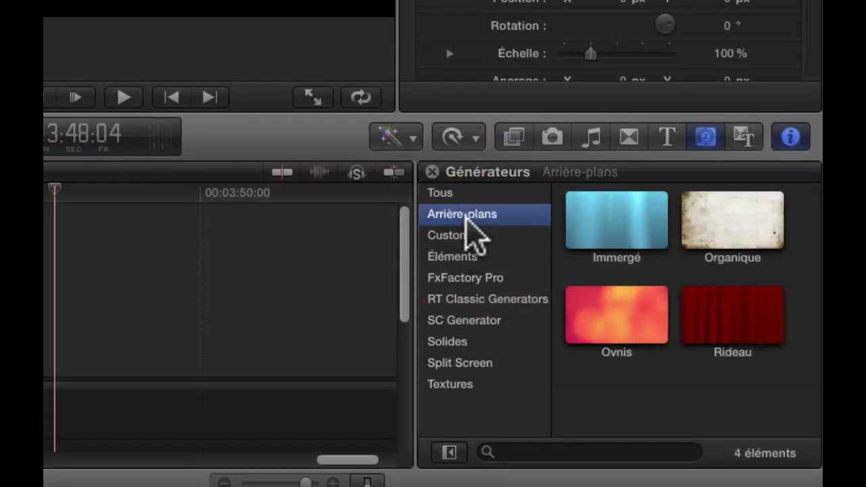
left_click(456, 237)
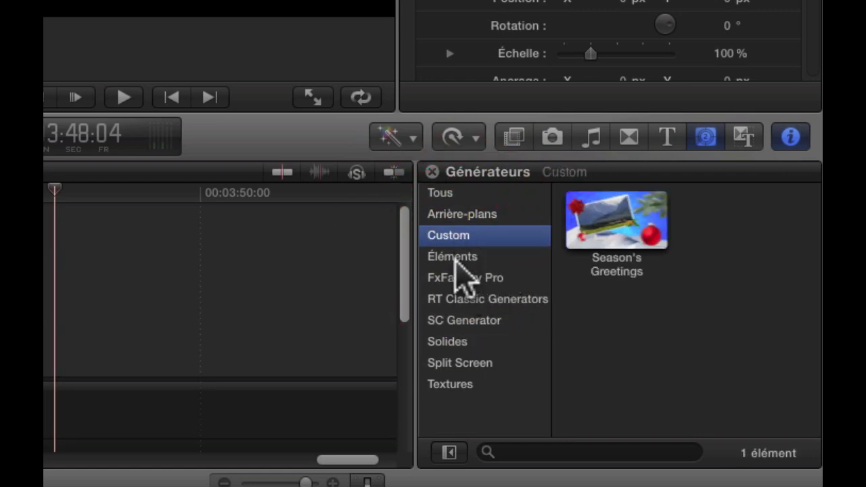
left_click(459, 259)
left_click_drag(625, 331, 409, 456)
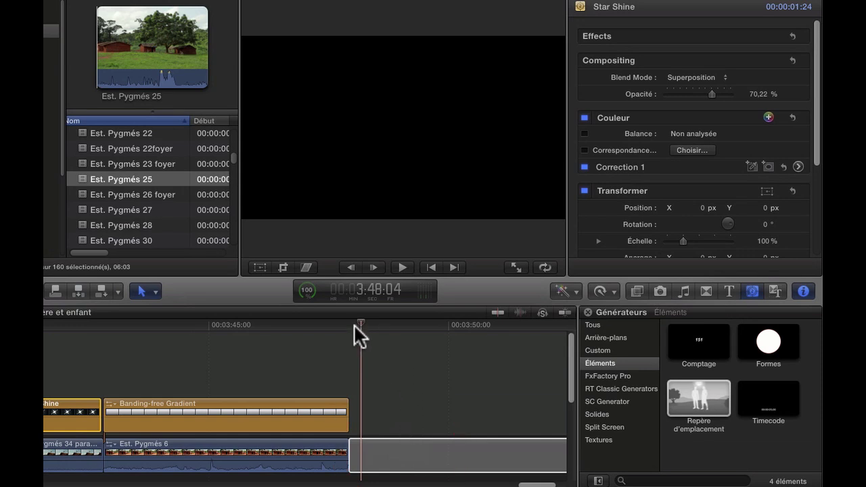
left_click(433, 334)
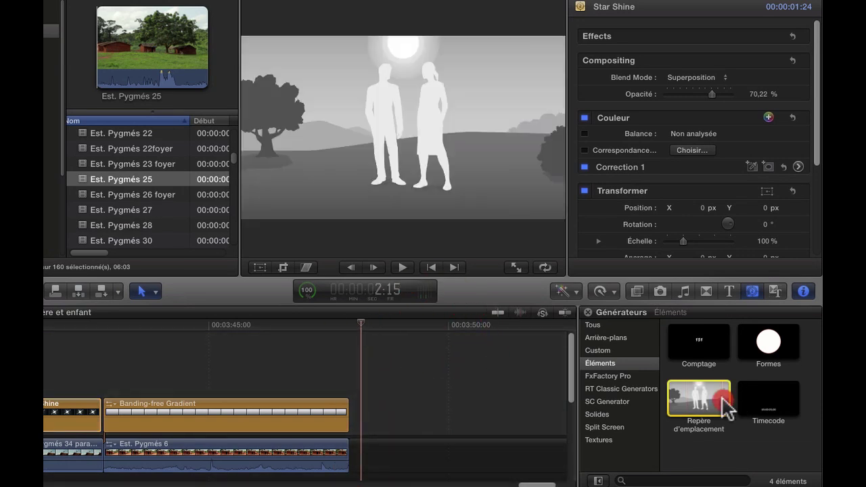
left_click(713, 399)
Set the Repère d'emplacement clip's number of people to 4 and its gender to Women
left_click(211, 328)
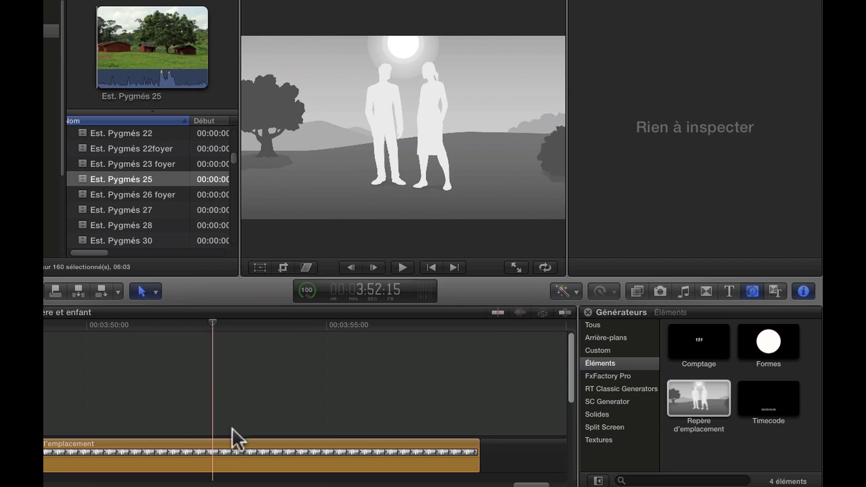
left_click(223, 452)
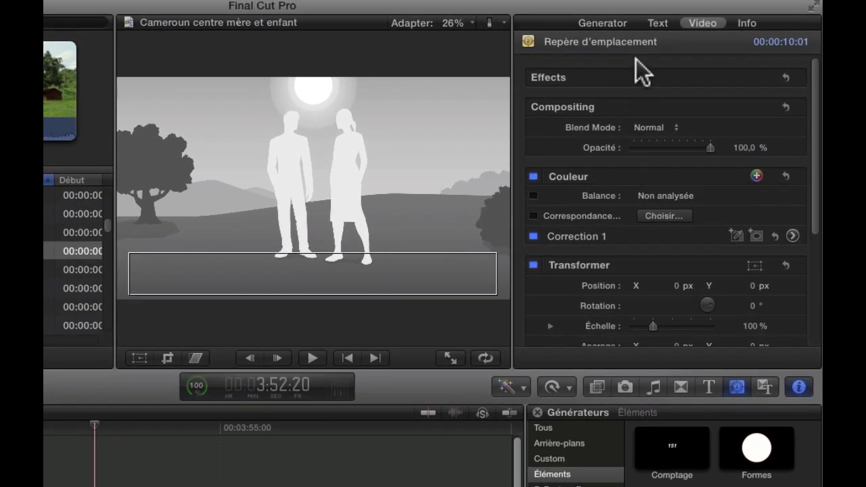
left_click(599, 22)
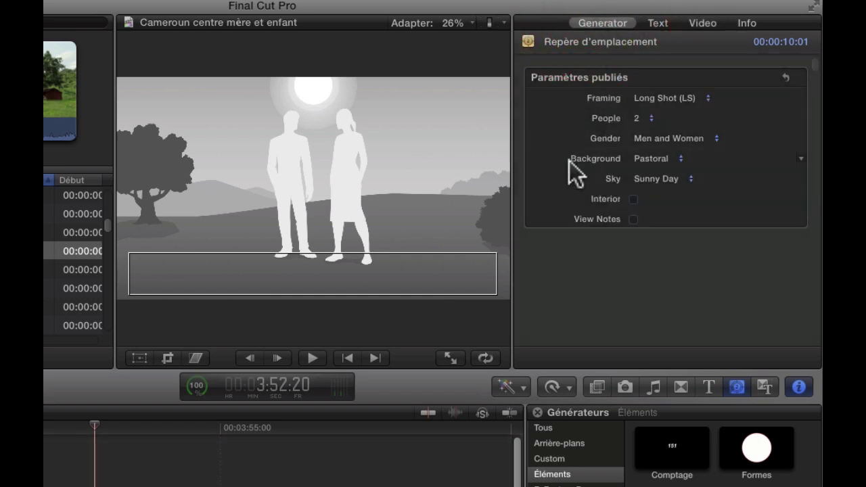
left_click(646, 116)
left_click(644, 143)
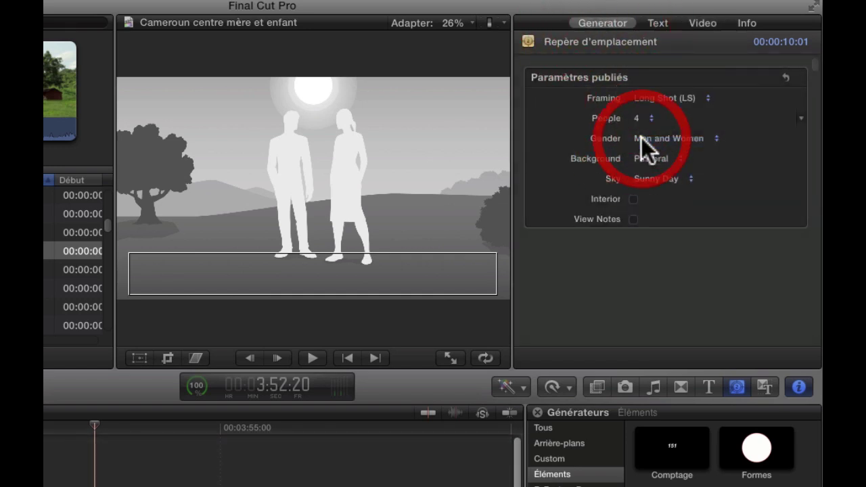
left_click(707, 137)
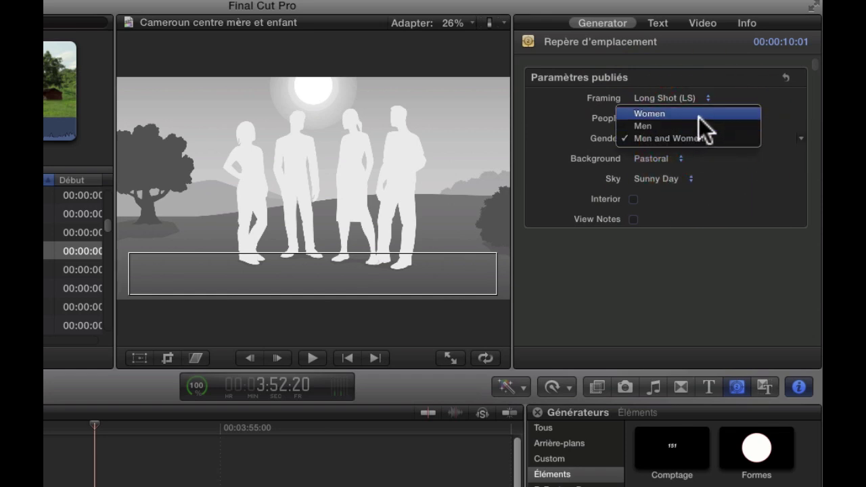
left_click(698, 117)
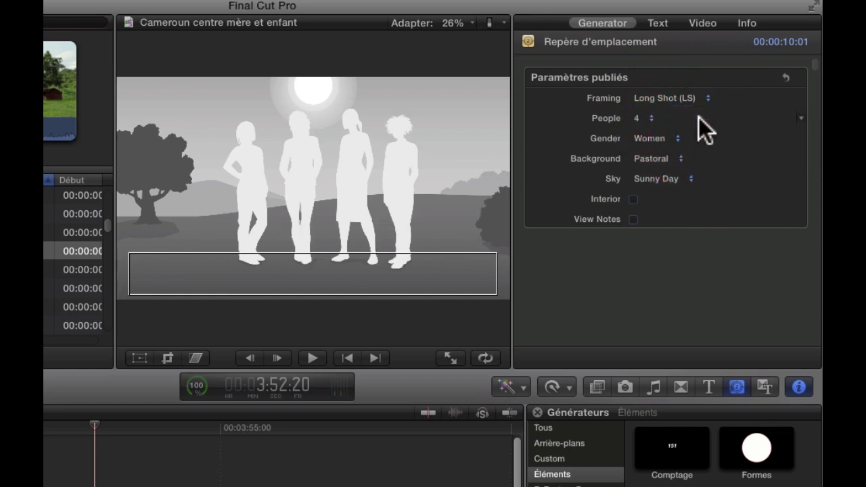
Switch the Repère d'emplacement placeholder to an interior scene and set its framing to Medium Shot (MS)
left_click(632, 201)
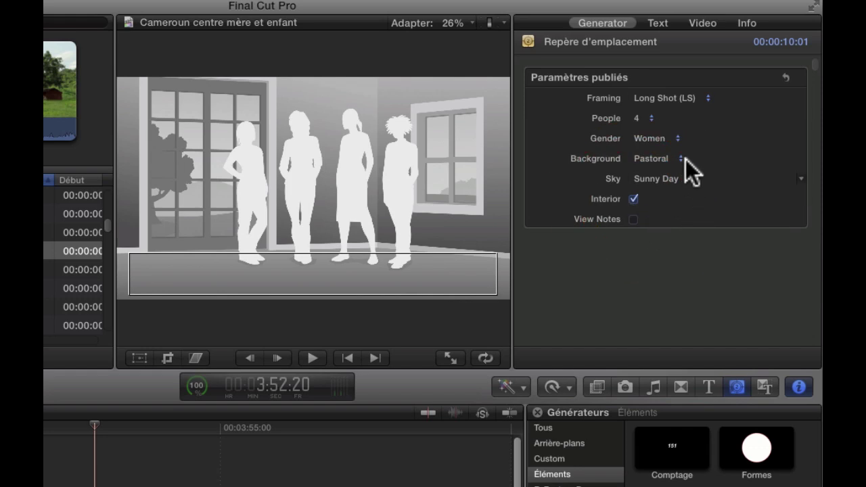
left_click(701, 97)
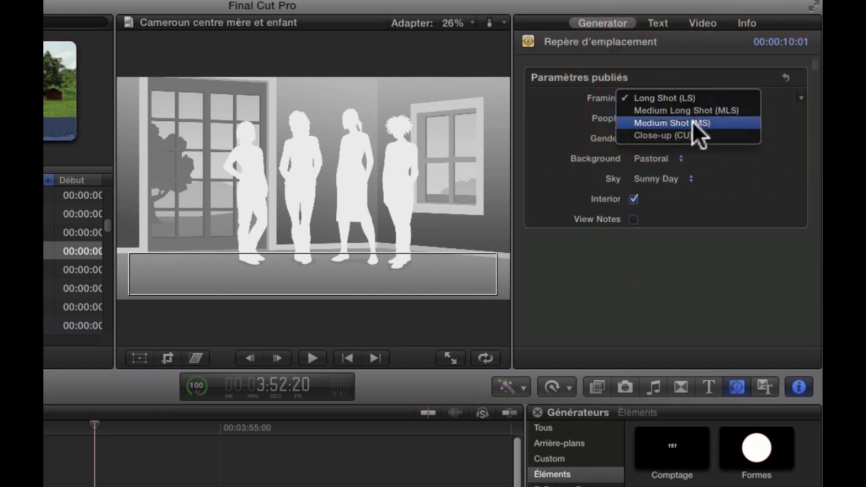
left_click(692, 122)
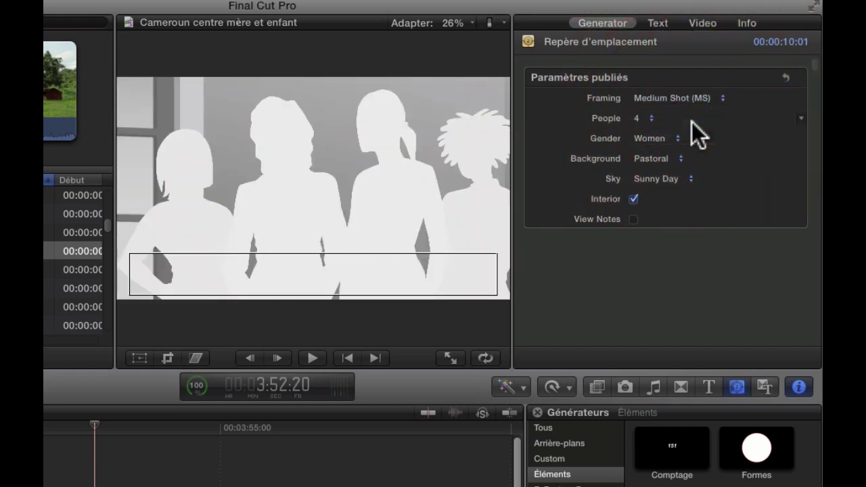
Set the placeholder's number of people to 1, try Long Shot (LS) framing and settle on Close-up (CU)
left_click(651, 118)
left_click(647, 85)
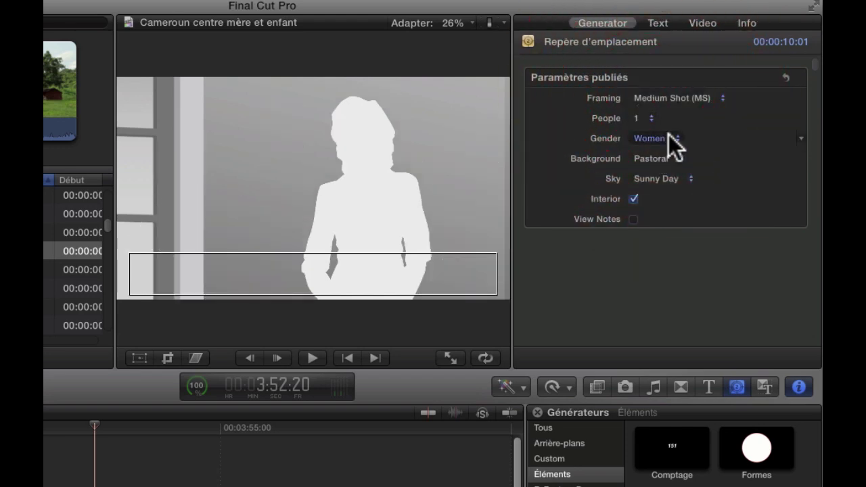
left_click(721, 96)
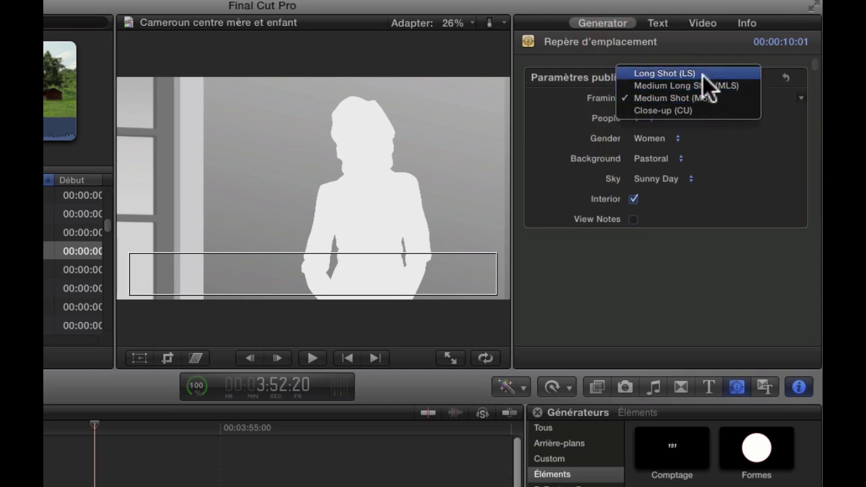
left_click(702, 74)
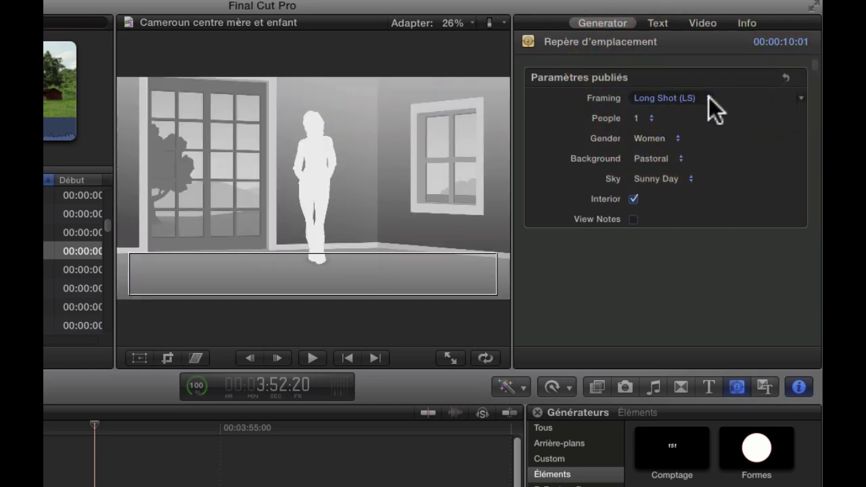
left_click(708, 97)
left_click(695, 135)
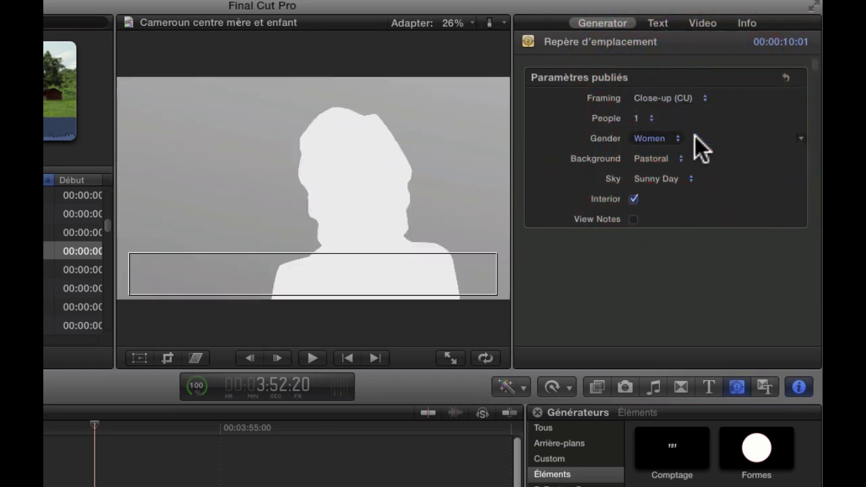
Set the placeholder's sky to Sunrise/Sunset and turn off its interior option
left_click(684, 177)
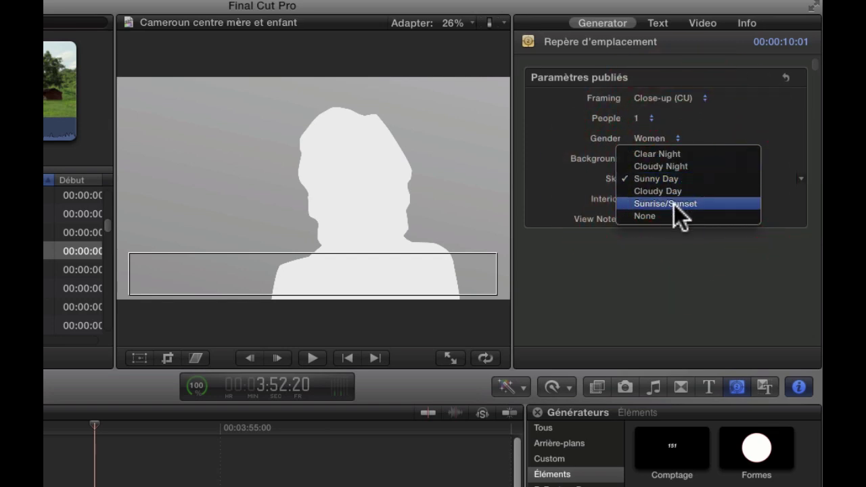
left_click(673, 204)
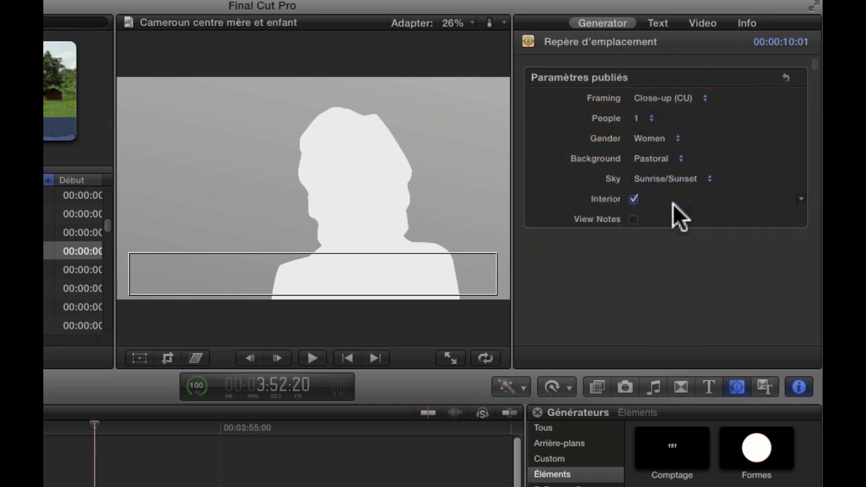
left_click(636, 199)
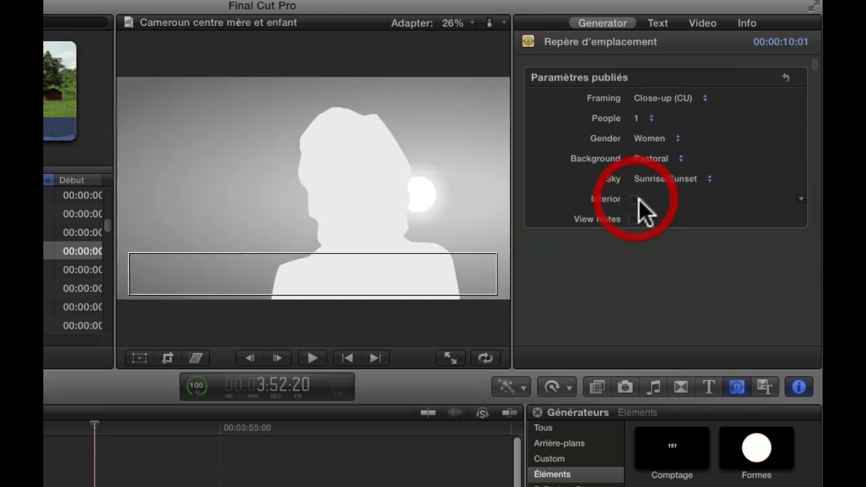